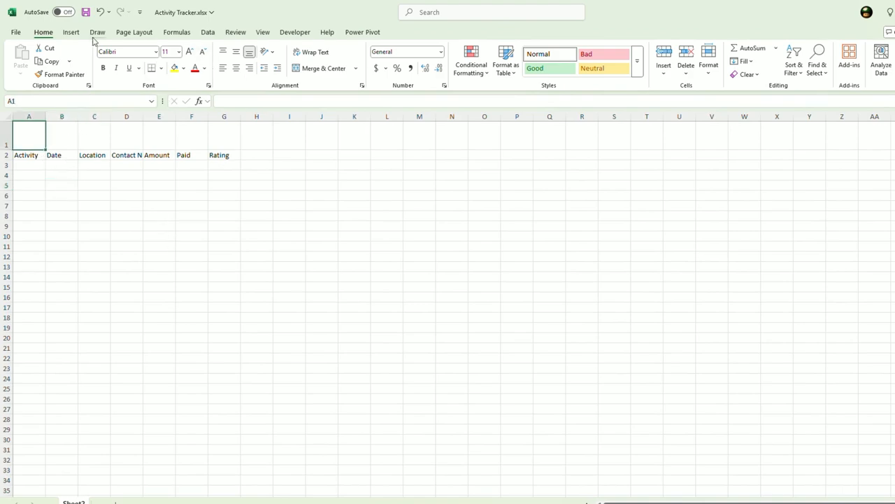
Search the stock icons for "summer" and insert the solid sun icon over the cells
left_click(71, 33)
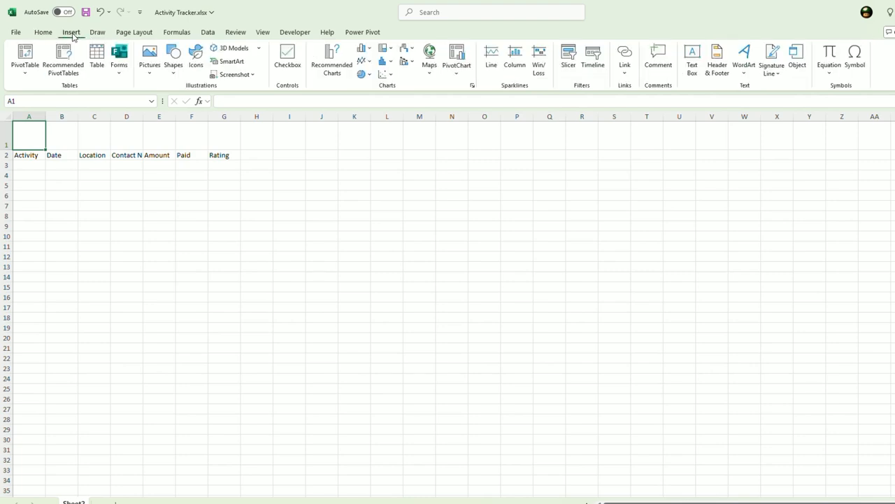
left_click(151, 73)
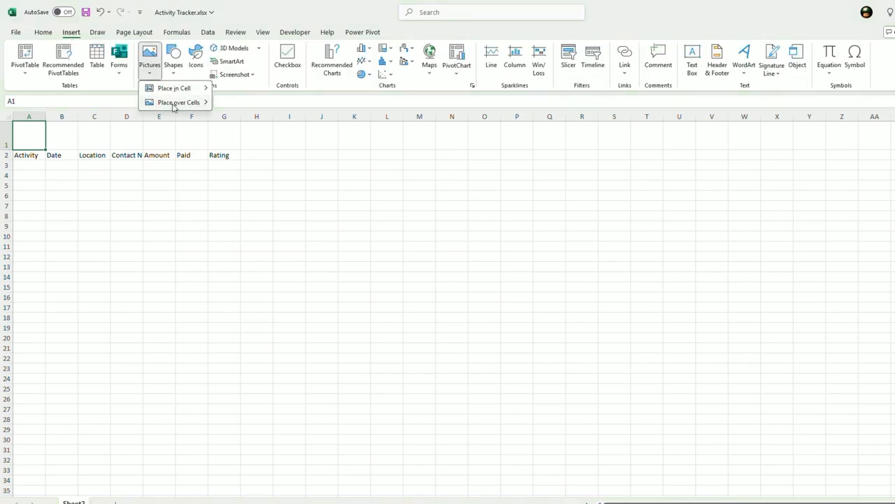
mouse_move(172, 104)
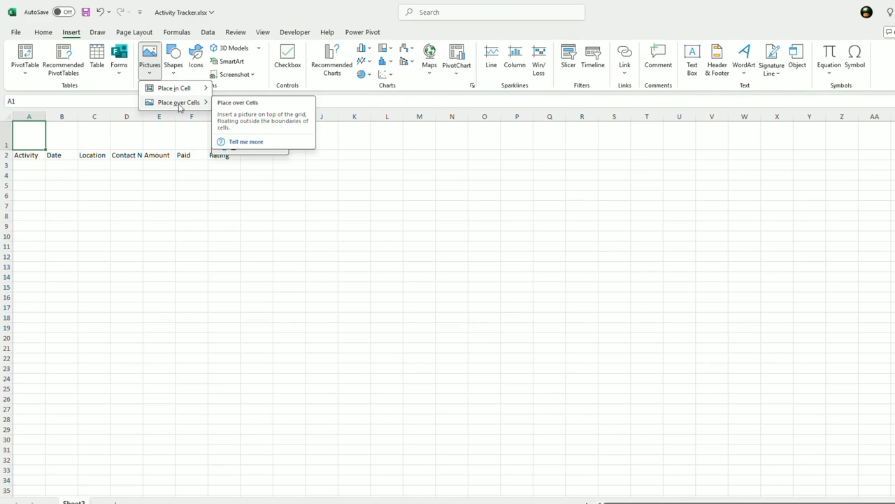
left_click(150, 56)
left_click(150, 56)
mouse_move(178, 102)
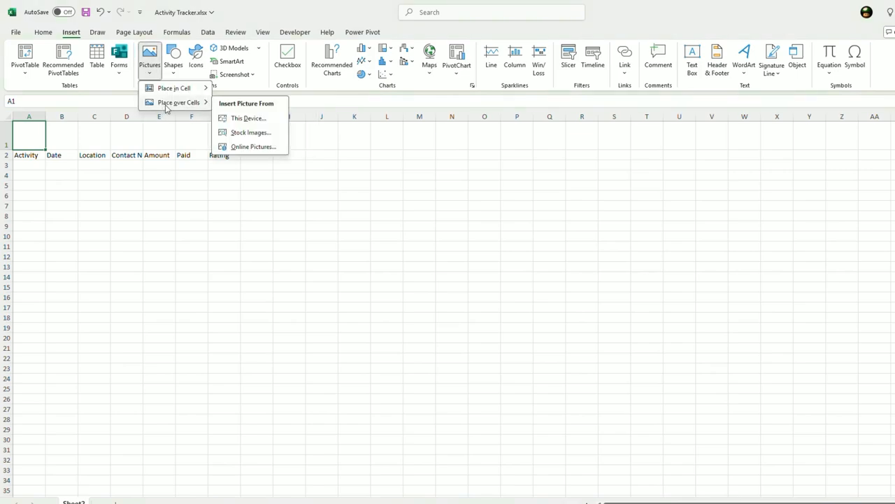
left_click(243, 133)
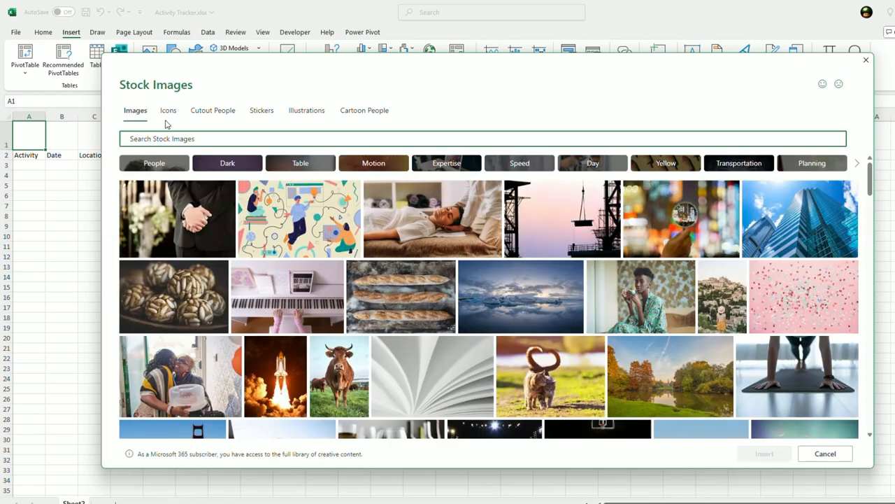
left_click(169, 116)
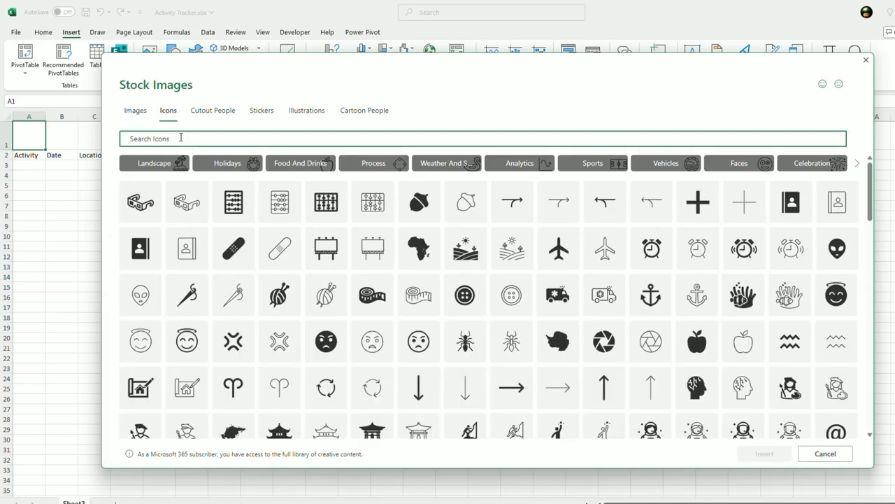
type("summer")
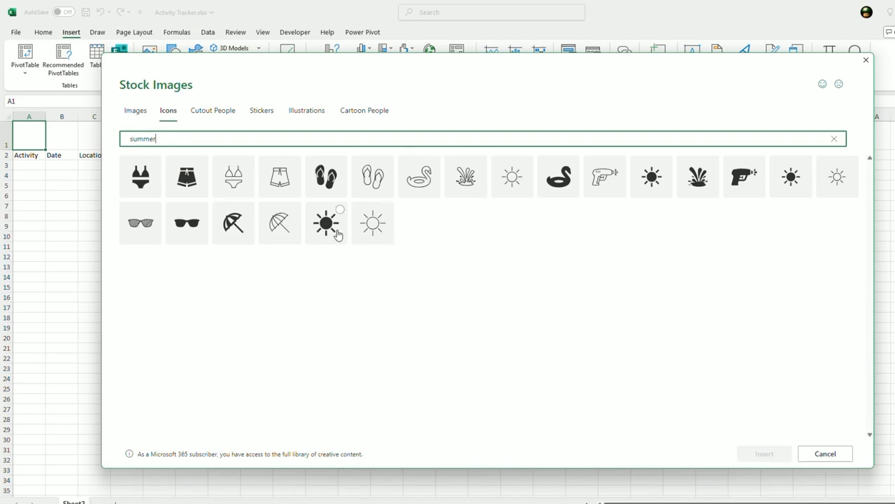
left_click(334, 232)
left_click(768, 453)
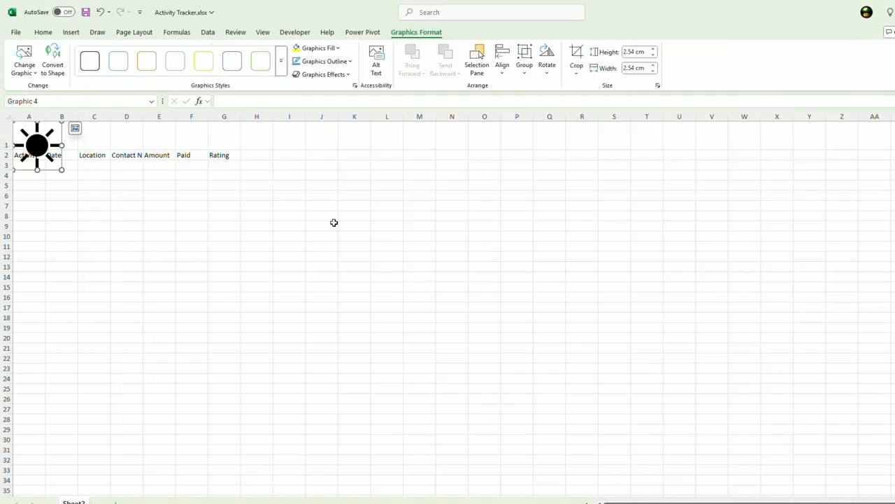
Fill the sun graphic with standard yellow
left_click(320, 48)
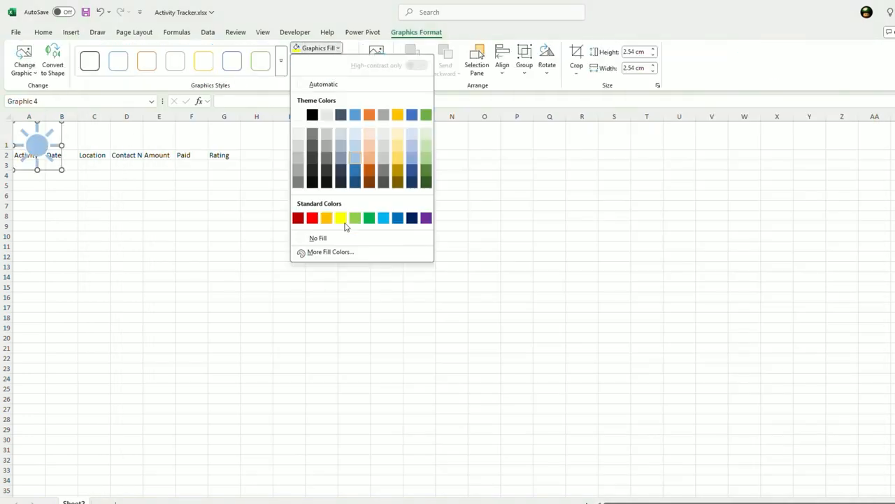
left_click(342, 221)
left_click(220, 263)
Make row 1 tall enough to hold the sun graphic, and hide the sheet's gridlines
left_click_drag(4, 150, 5, 190)
left_click(95, 178)
left_click(248, 181)
left_click(263, 33)
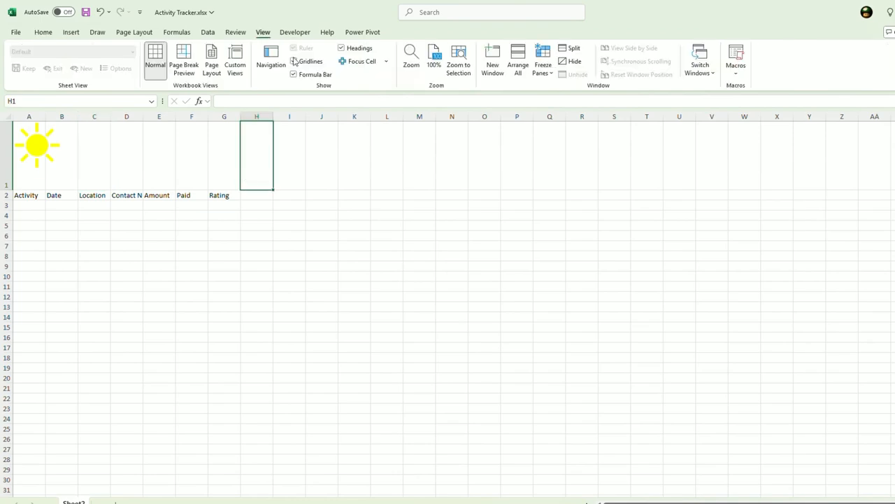
left_click(294, 61)
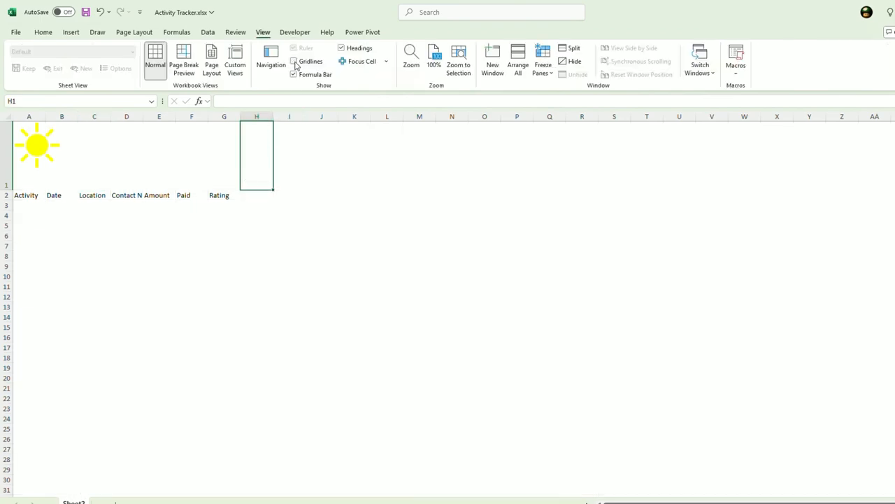
left_click(319, 219)
left_click_drag(7, 189, 8, 175)
Move the sun graphic out of row 1 and enter a title in A1: the child's first name followed by "Summer Vacation Activities!"
left_click(36, 142)
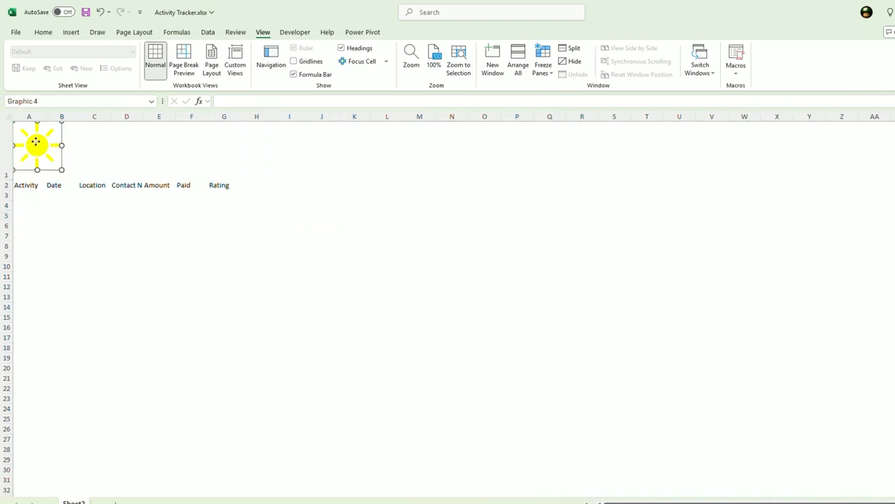
left_click_drag(36, 142, 77, 203)
left_click(38, 148)
type("Jim")
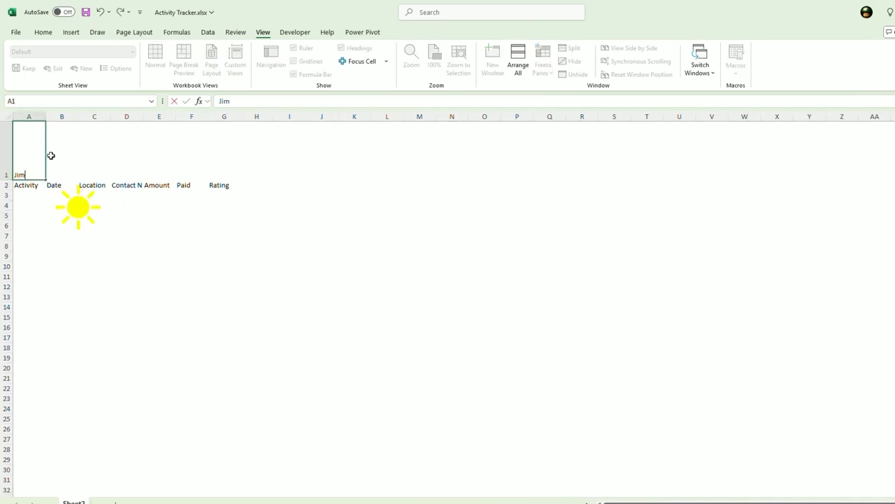
type("my's Summer Vacation")
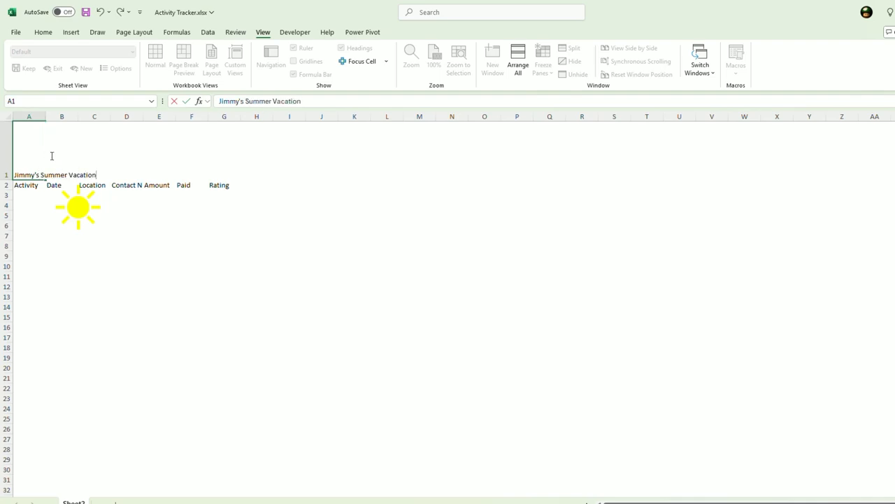
type(" Activities!")
Merge and center the title across A1:G1 and align it to the vertical middle
left_click_drag(51, 155, 242, 126)
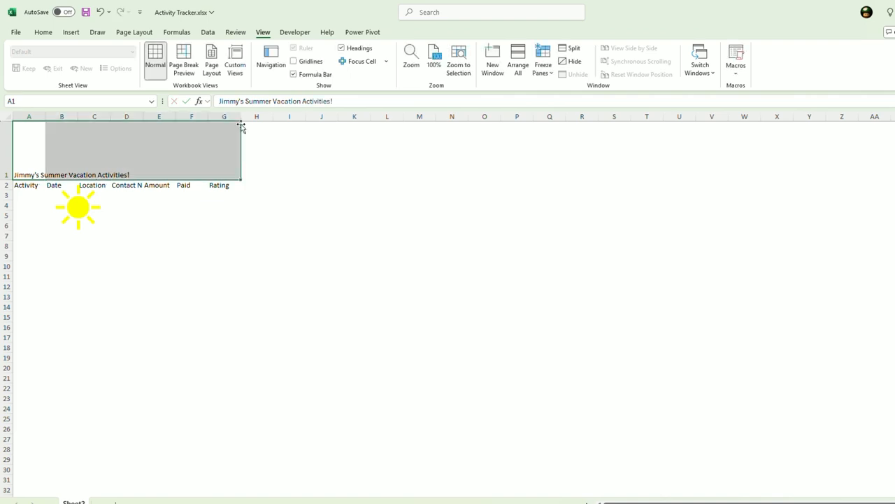
left_click(44, 32)
left_click(329, 69)
left_click(236, 53)
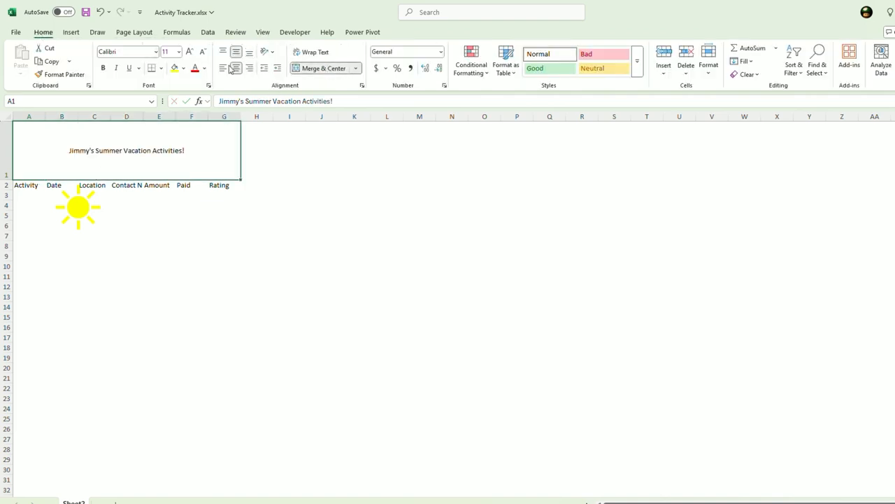
Increase the title's font size to 20
left_click(189, 54)
left_click(189, 54)
left_click(189, 54)
left_click(190, 54)
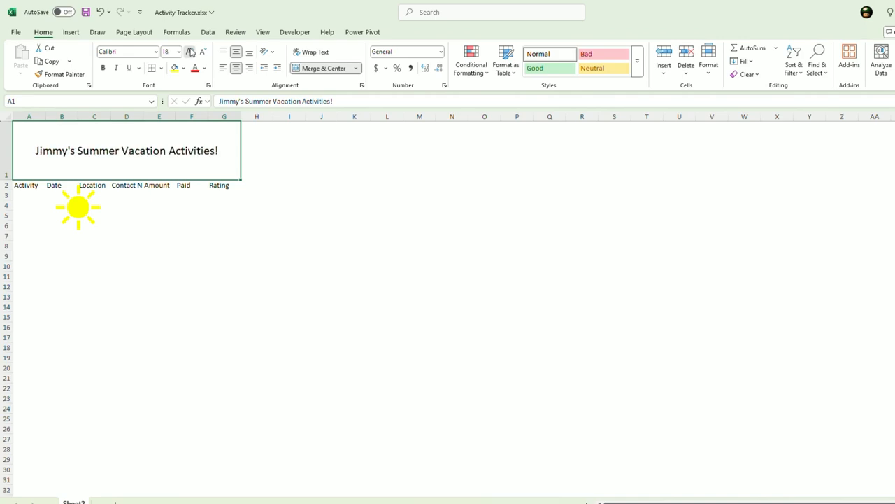
left_click(190, 54)
left_click(159, 215)
Widen columns A through G equally so the headers fit, and move the sun graphic back into the left end of row 1
left_click_drag(32, 116, 256, 119)
left_click(289, 235)
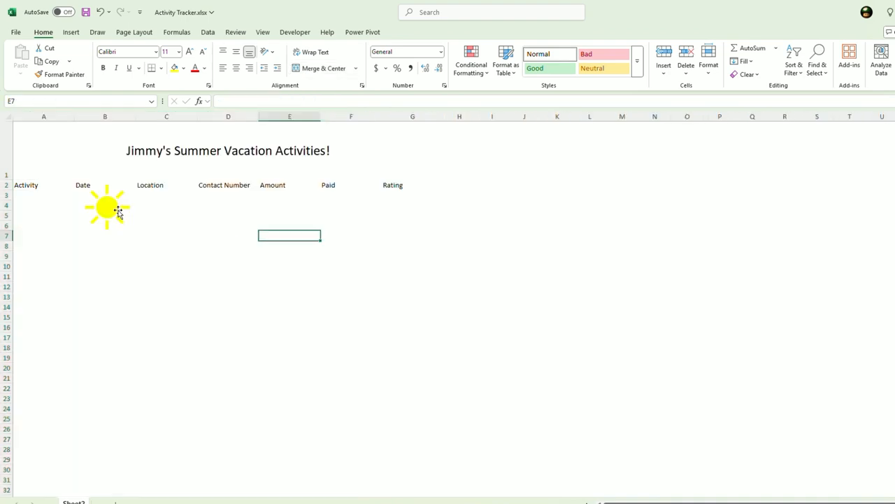
left_click_drag(115, 211, 42, 152)
Make the merged title in row 1 bold
left_click(171, 152)
left_click(103, 68)
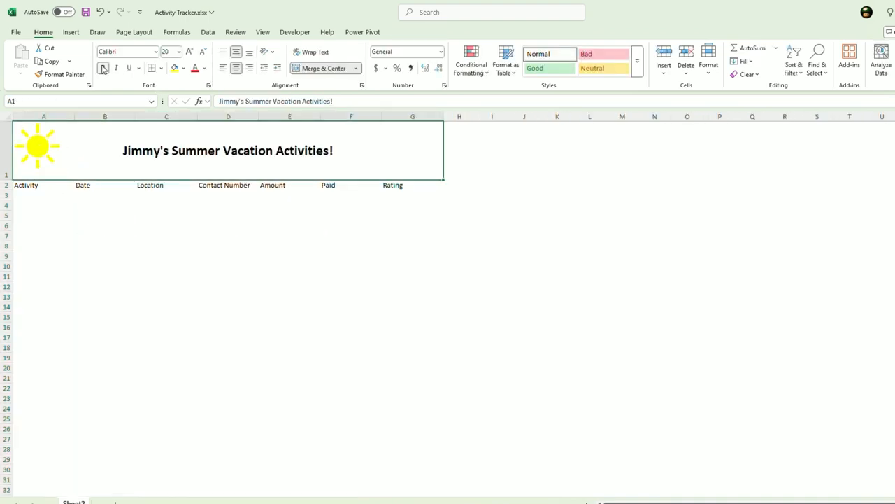
left_click(166, 296)
Widen column A to about twice the other columns and make the row 2 headers bold
left_click_drag(74, 116, 140, 116)
left_click(106, 202)
left_click_drag(51, 185, 28, 184)
left_click(102, 67)
left_click(170, 276)
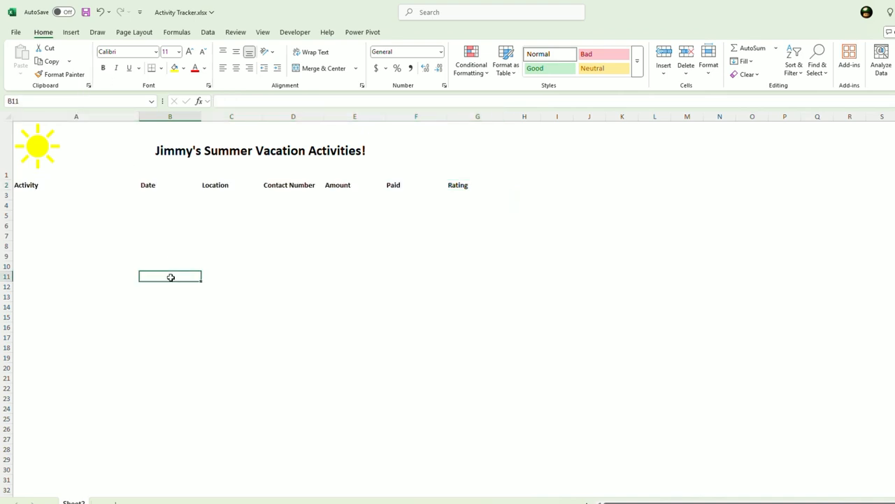
Increase the font size of row 2 to 12
left_click(5, 185)
left_click(189, 51)
left_click(196, 235)
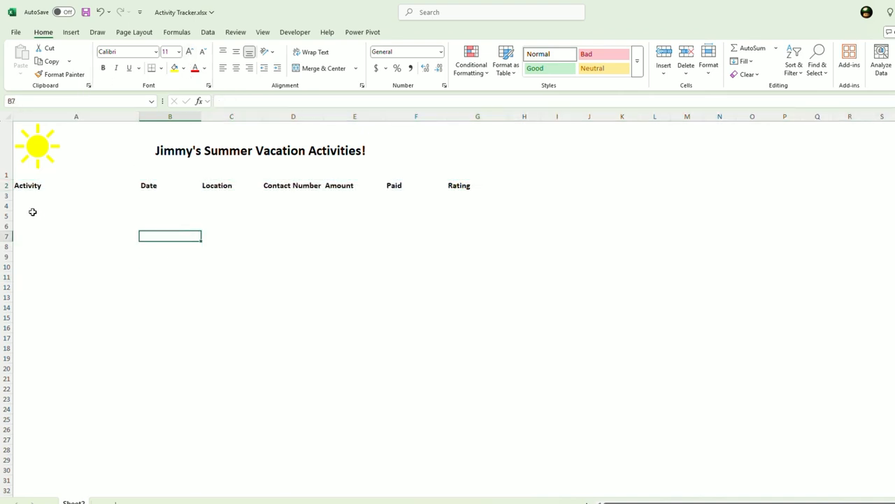
Apply light grey outline and inside borders to A2:G25
left_click(24, 196)
left_click_drag(28, 185, 455, 421)
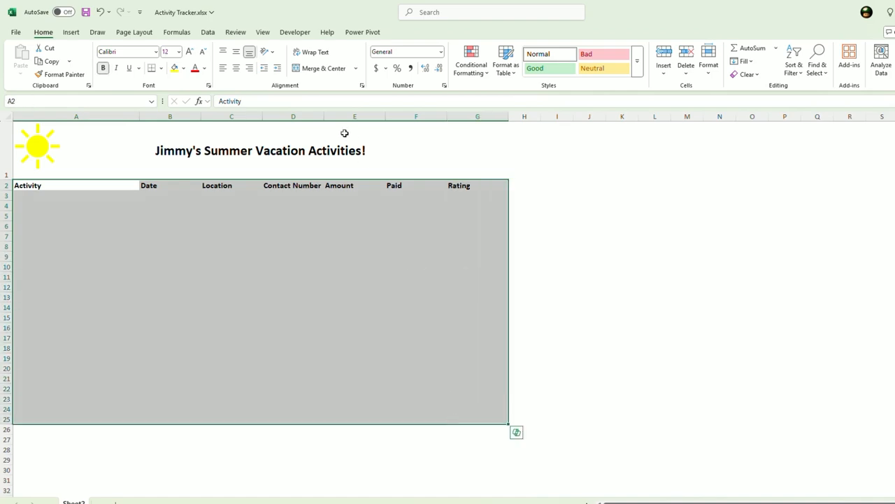
left_click(160, 68)
left_click(200, 374)
left_click(664, 260)
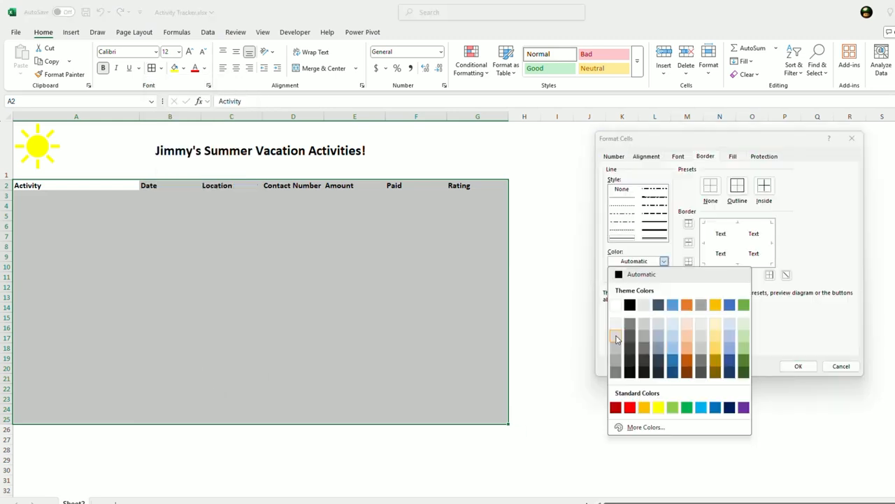
left_click(617, 338)
left_click(737, 186)
left_click(764, 185)
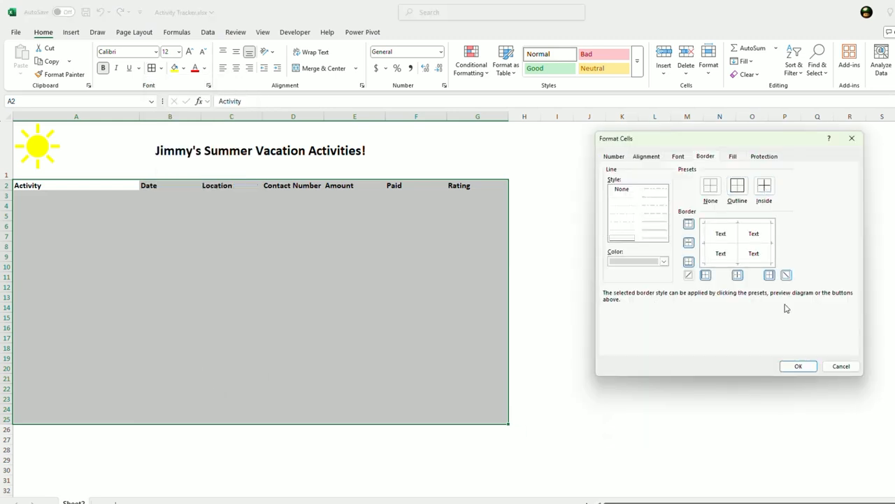
left_click(797, 366)
left_click(650, 378)
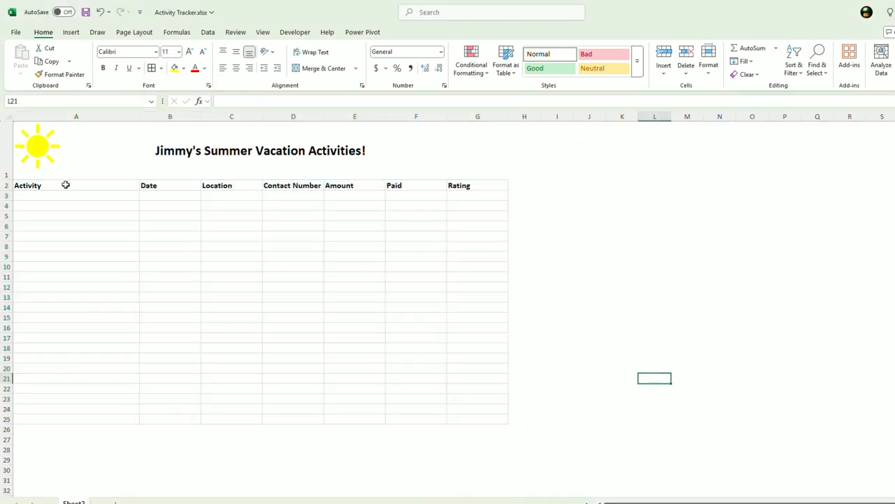
Fill the header cells A2:G2 with dark blue and make their text white
left_click_drag(65, 184, 449, 185)
left_click(183, 68)
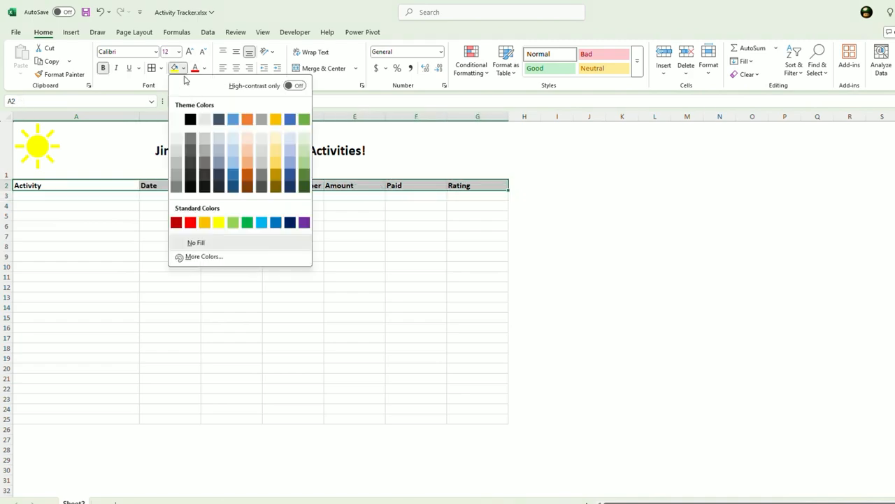
left_click(247, 222)
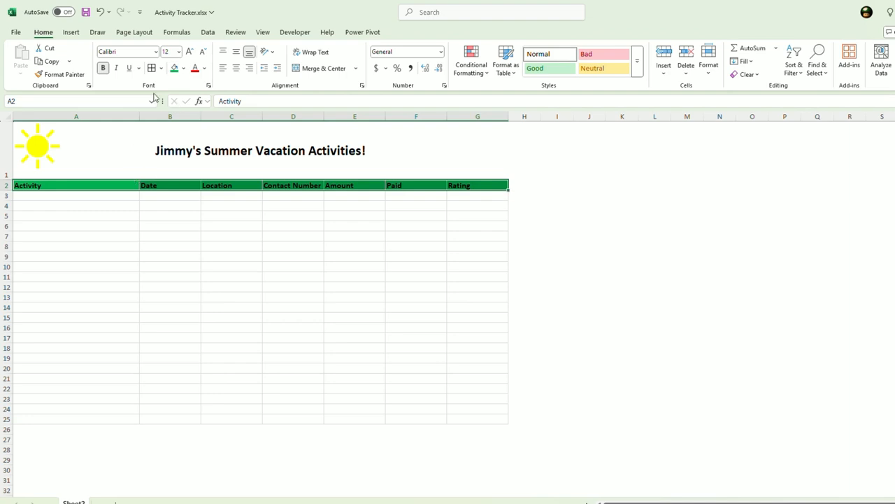
left_click(184, 68)
left_click(278, 223)
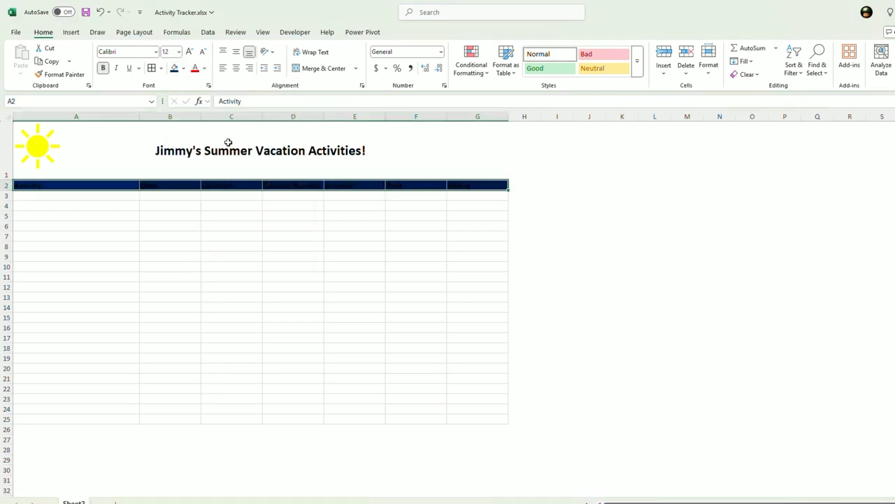
left_click(159, 238)
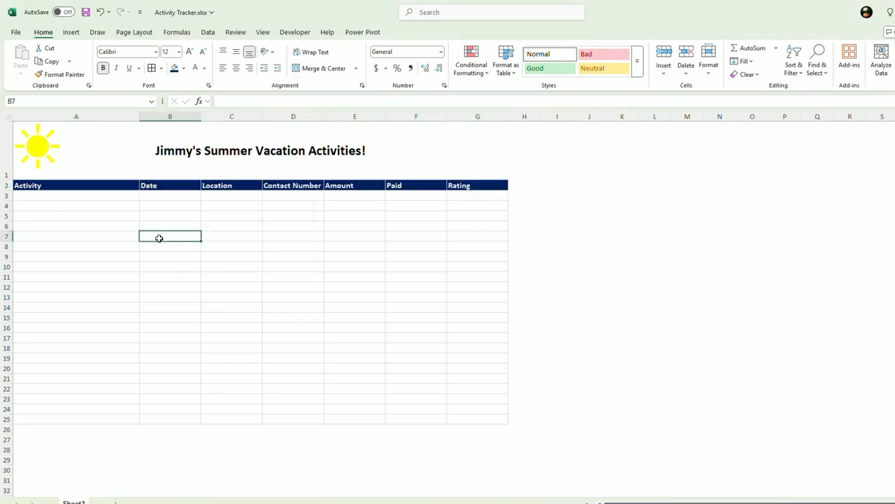
Enter the activities Soccer Camp, Sleepover camp, Science getaway weekend and Archery day in A3:A6
left_click(75, 197)
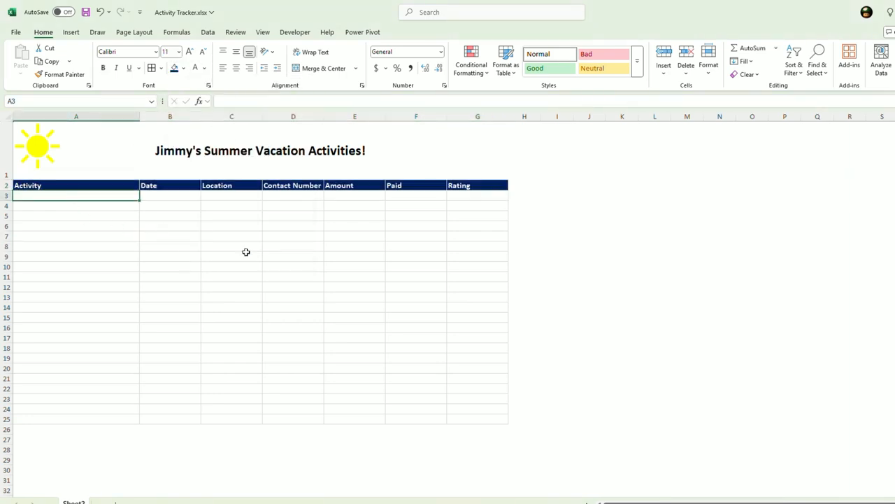
key("F2")
type("Soccer C")
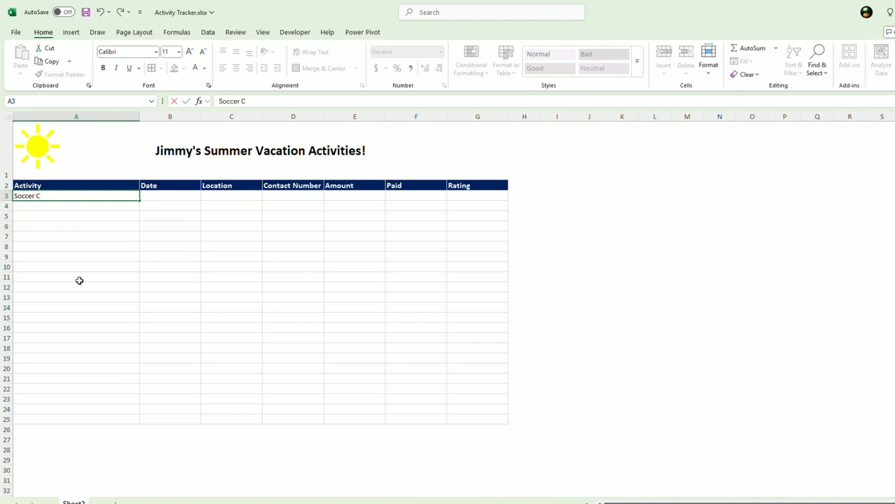
type("amp")
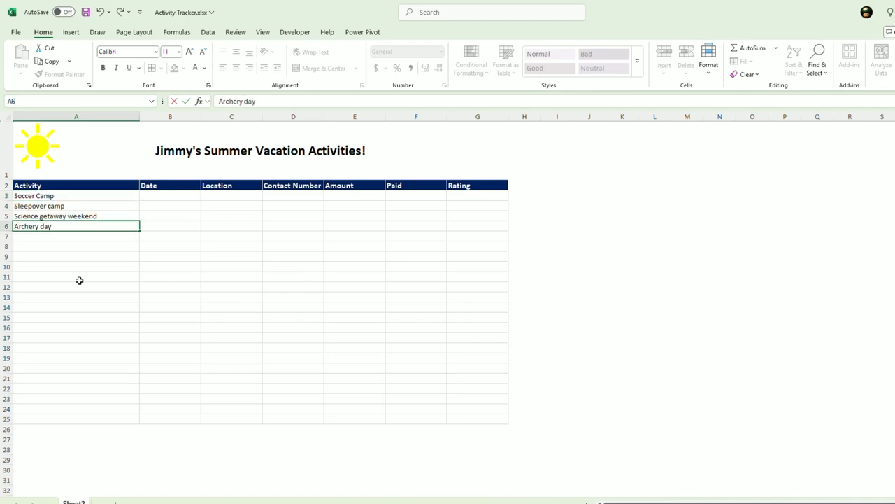
left_click(79, 281)
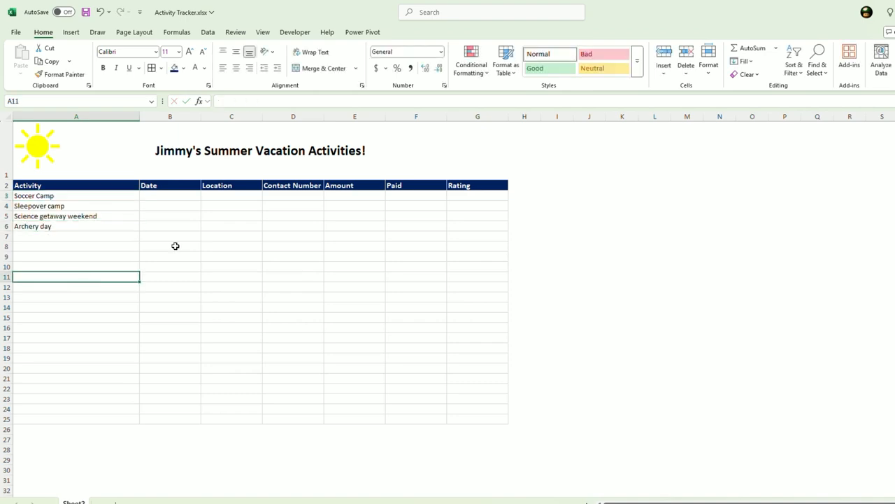
Format the Date cells B3:B25 as dates of type 2012-03-14
left_click_drag(173, 196, 183, 418)
right_click(173, 316)
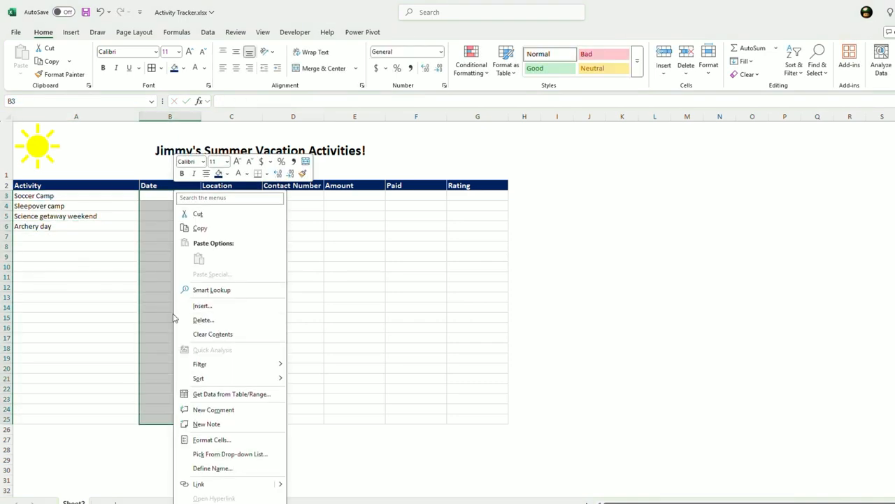
left_click(197, 441)
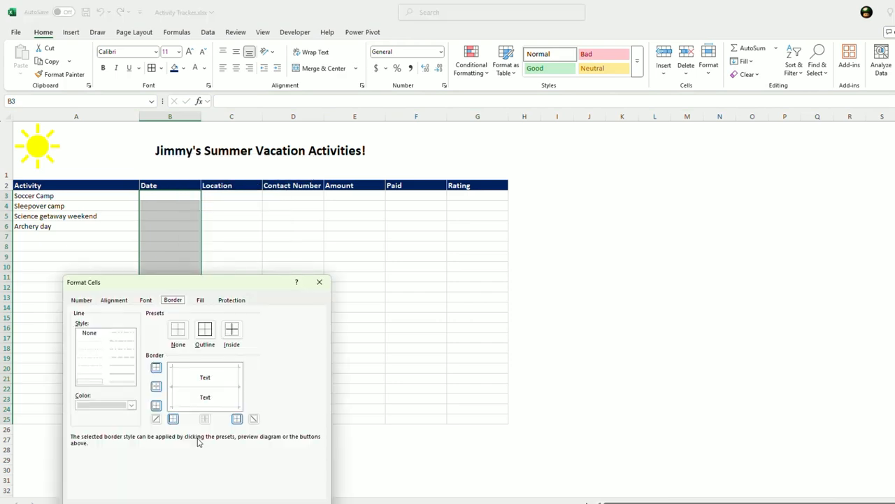
left_click(81, 300)
left_click(80, 348)
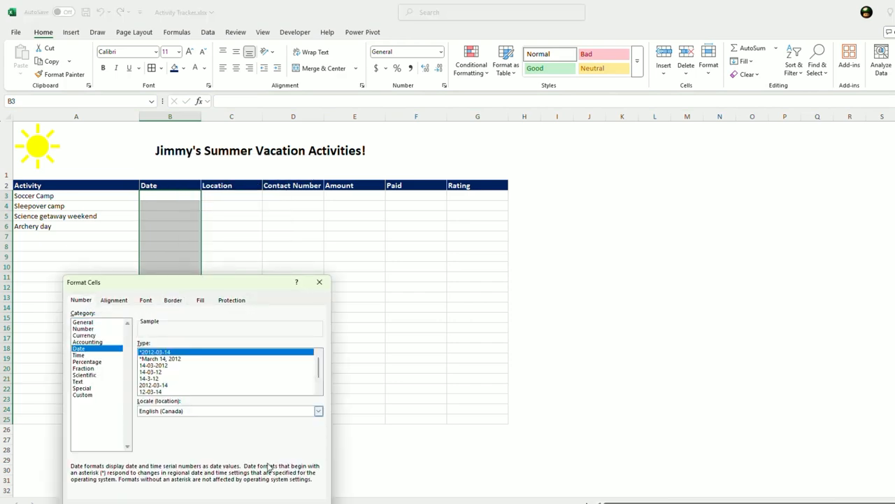
left_click(263, 497)
Enter the dates 2025-08-25, 2025-05-25 and 2025-07-30 in B3:B5
left_click(170, 206)
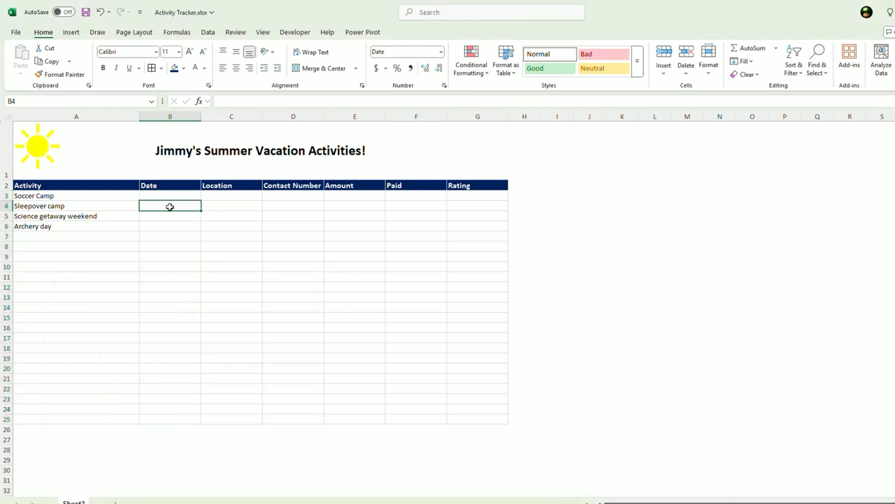
type("2025-05-25")
key("Return")
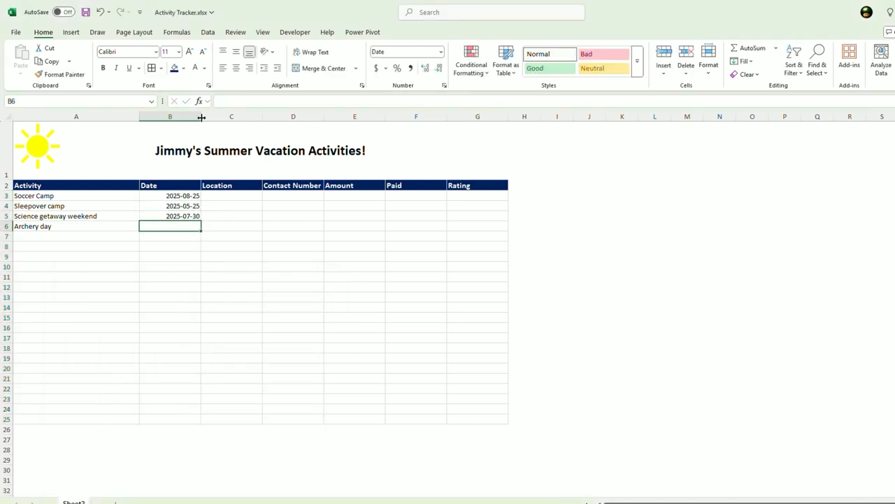
Widen the Date column B slightly and left-align its contents
left_click_drag(200, 116, 212, 116)
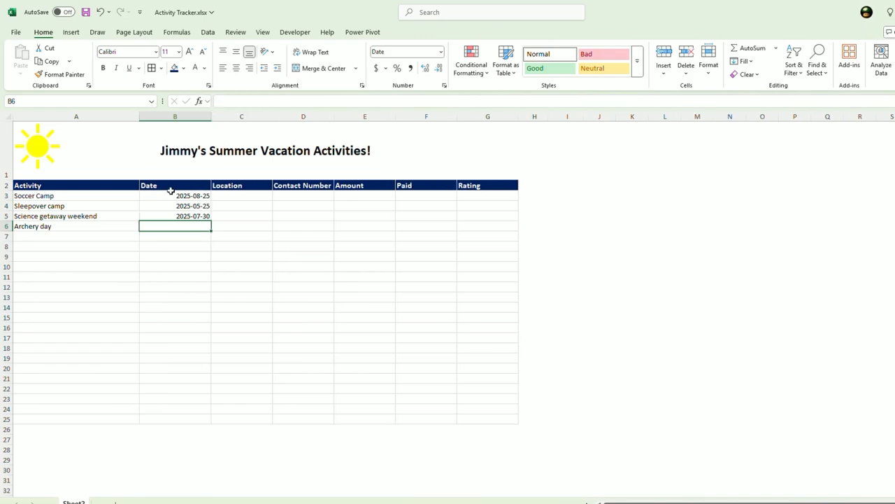
left_click(174, 117)
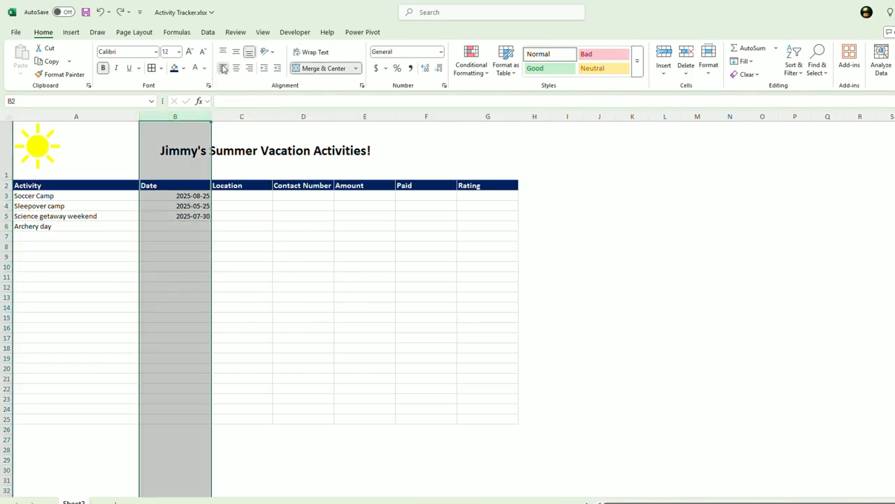
left_click(223, 68)
left_click(185, 226)
left_click(183, 196)
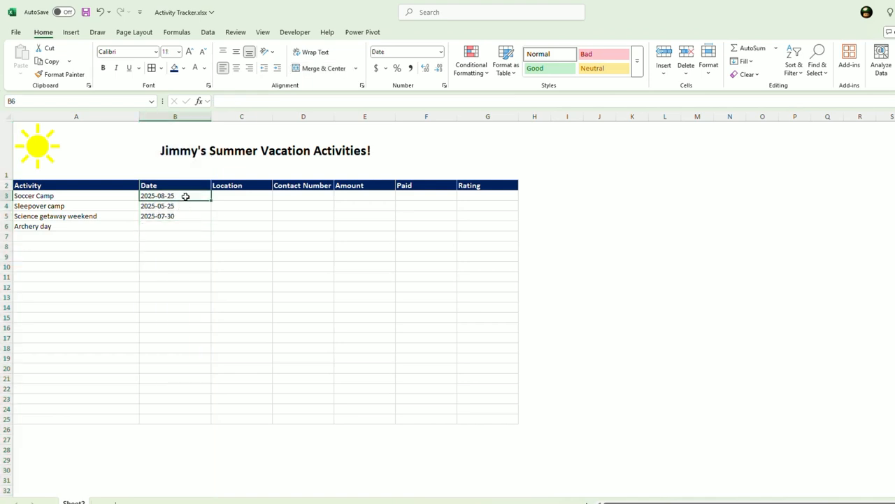
double_click(190, 196)
left_click(192, 215)
Reset the Date cells B3:B24 to the General number format and clear the dates entered in the column
left_click_drag(182, 196, 199, 412)
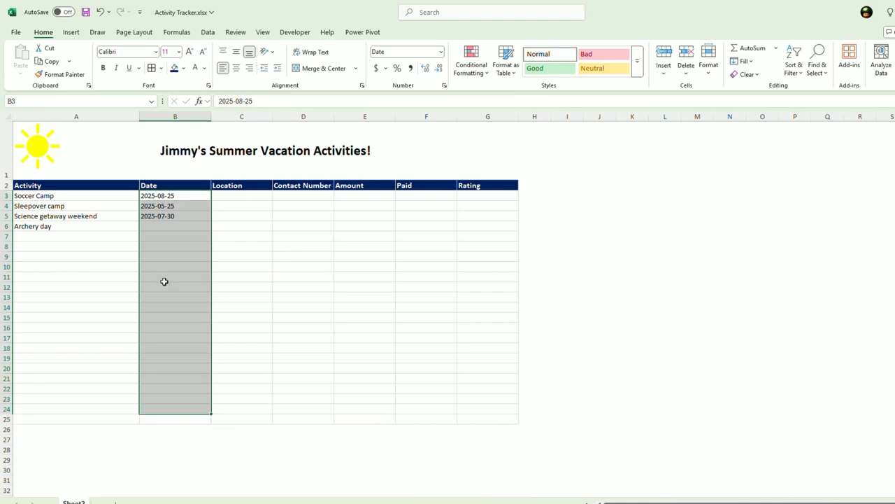
right_click(164, 282)
left_click(202, 439)
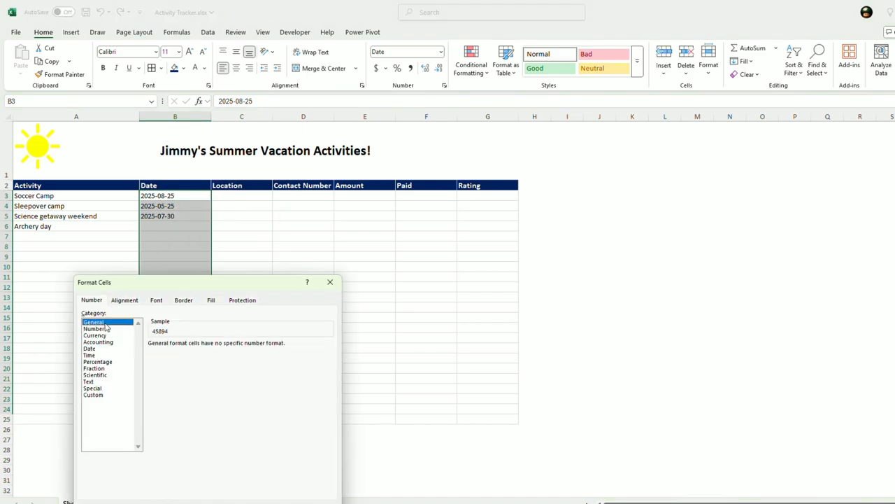
key("Return")
left_click(241, 297)
left_click_drag(144, 196, 168, 418)
key("Delete")
left_click(152, 234)
Enter the date July 1 - July 4 for Soccer Camp in B3 and Aug 5 for Archery day in B6
left_click(158, 196)
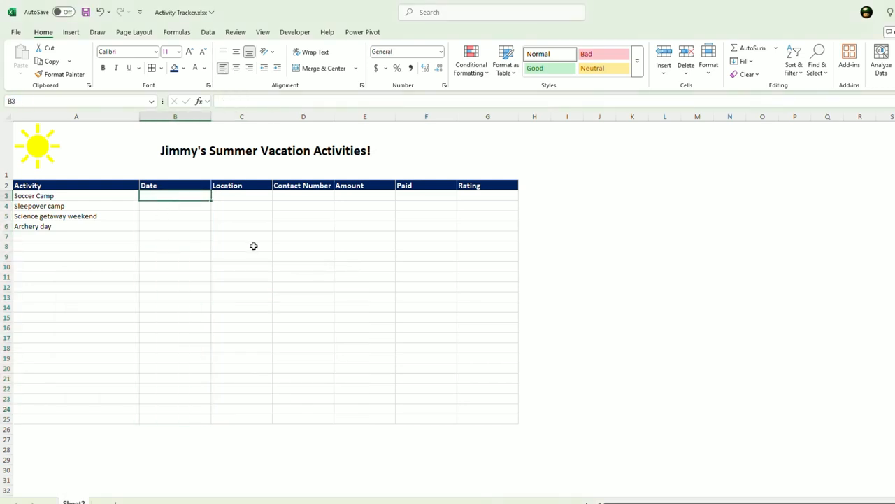
type("July 1")
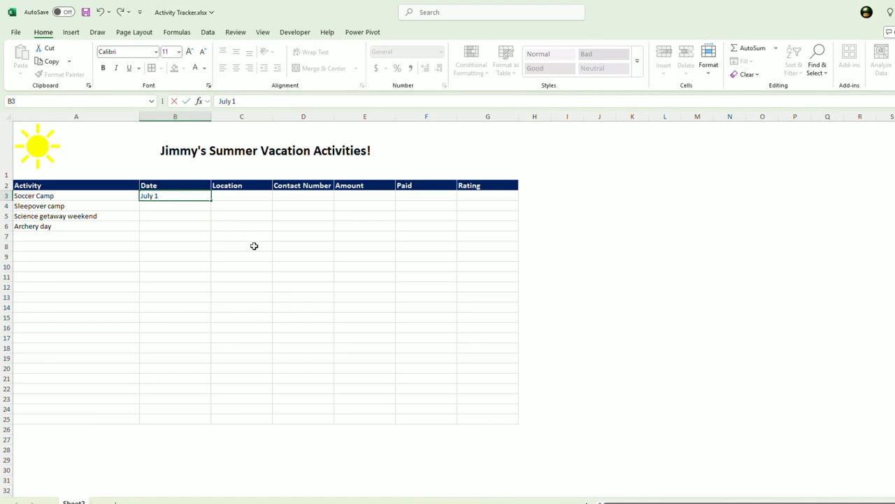
type(" - July 4")
key("Return")
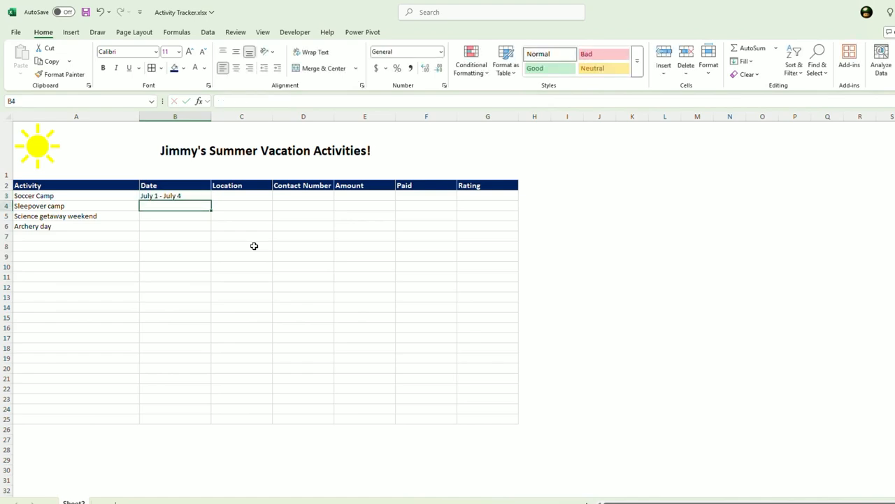
left_click(254, 245)
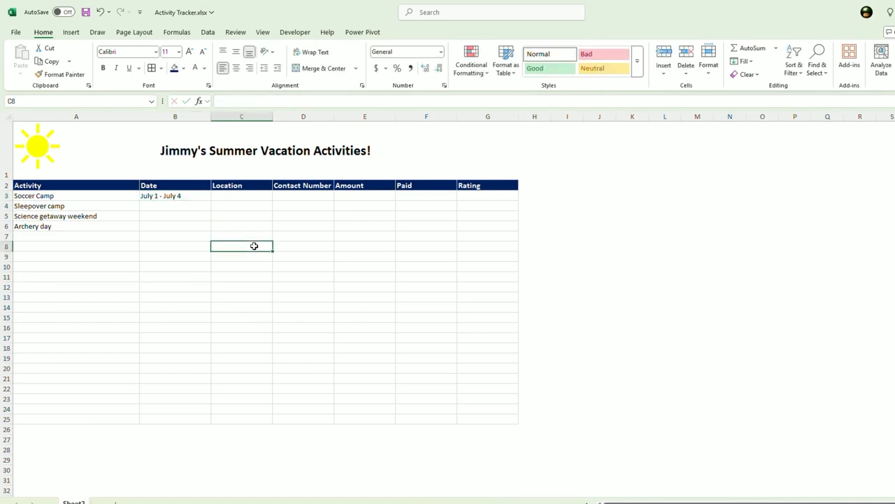
left_click(173, 225)
type("Aug")
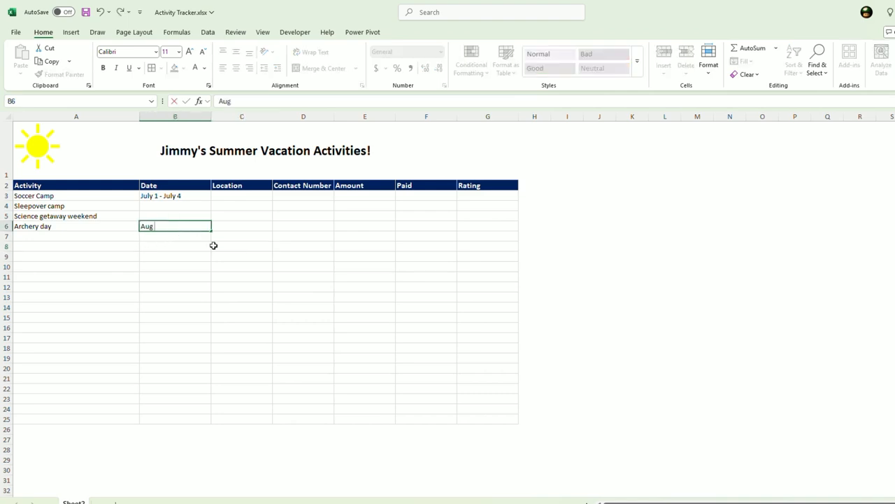
type(" 5")
left_click(197, 214)
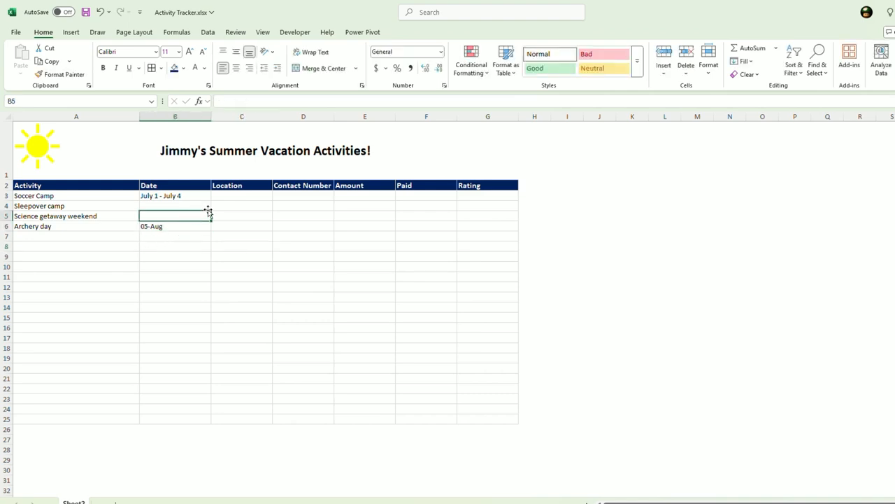
Widen the Location and Contact Number columns, C and D
left_click(224, 198)
left_click_drag(274, 119, 298, 117)
left_click_drag(357, 121, 374, 118)
left_click(334, 196)
Format the Amount cells E3:E25 as Currency and enter 350 in E3
left_click(405, 205)
left_click_drag(407, 196, 401, 421)
right_click(399, 393)
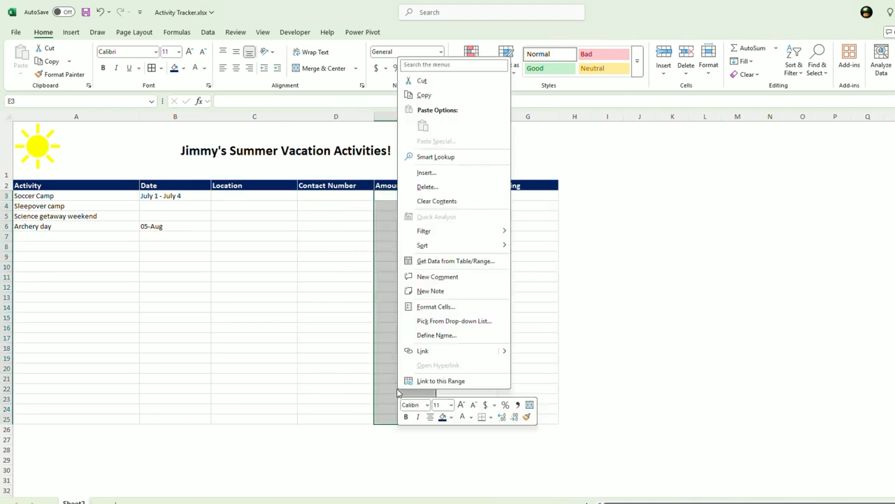
left_click(428, 306)
left_click(335, 238)
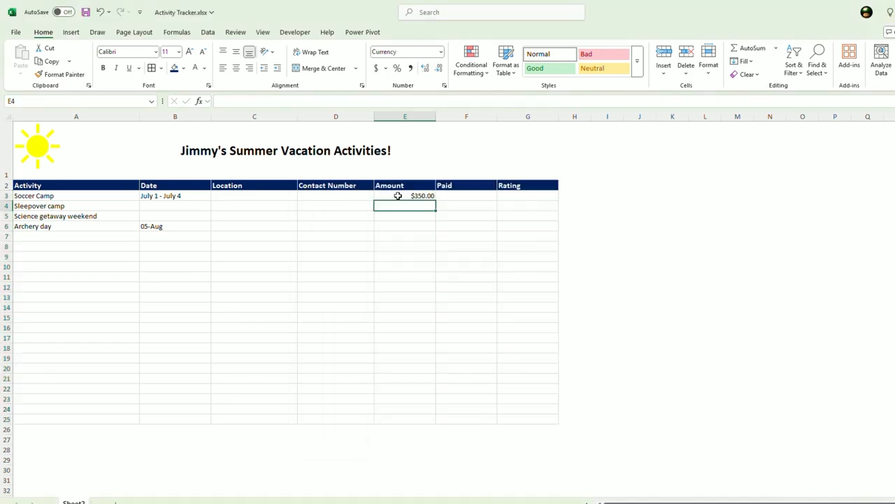
Enter the amounts 1500, 50 and 50 for the remaining activities in E4:E6
type("1500")
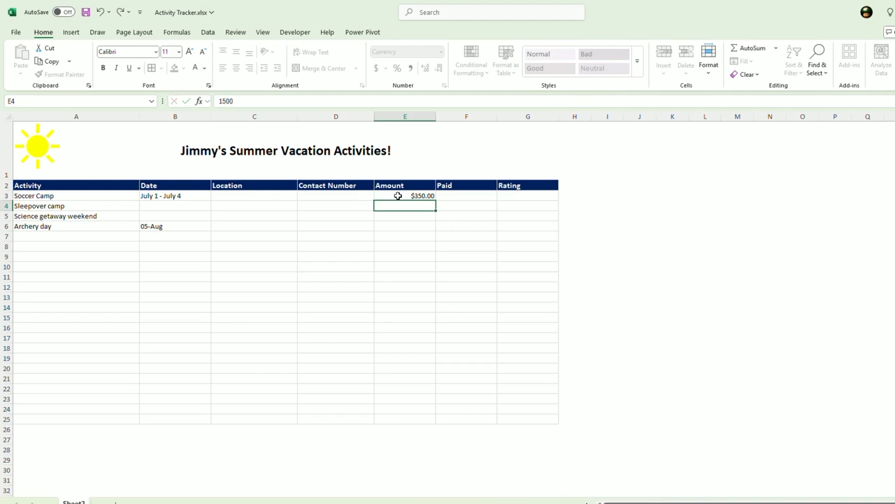
key("Return")
type("50")
key("Return")
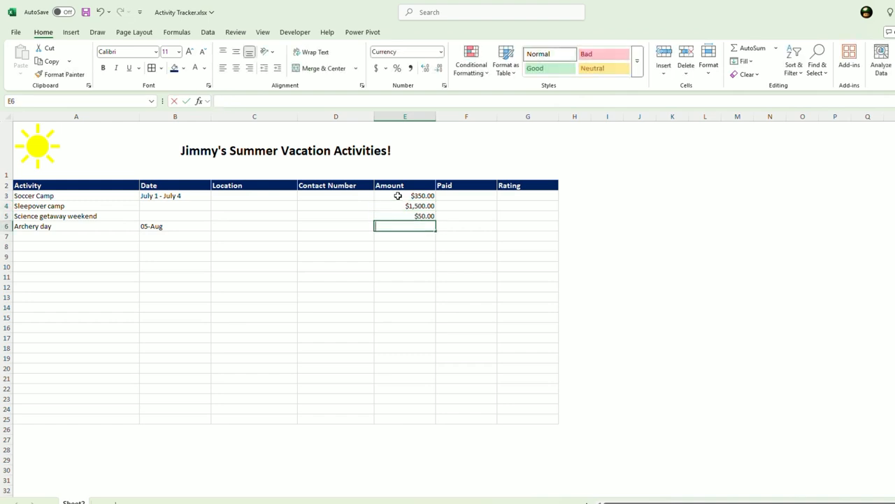
type("50")
key("Return")
Total the amounts in E26 with the formula =sum(E3:E25) and make the total bold
left_click(413, 430)
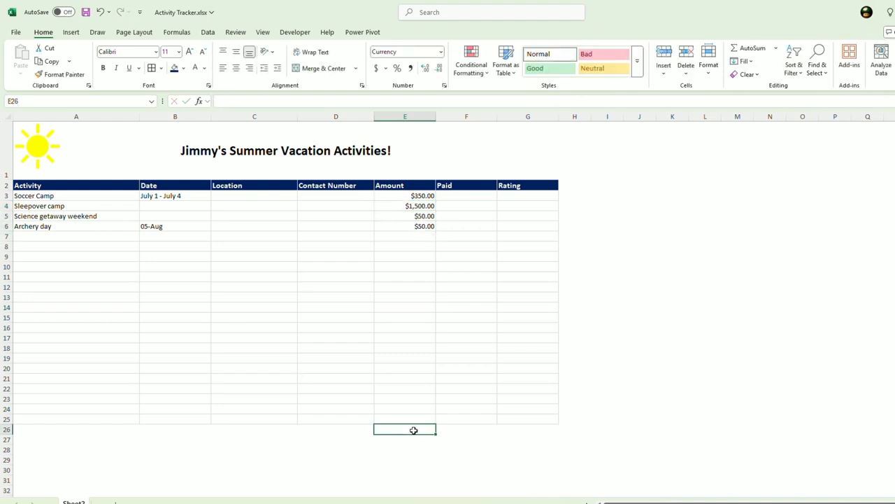
type("=")
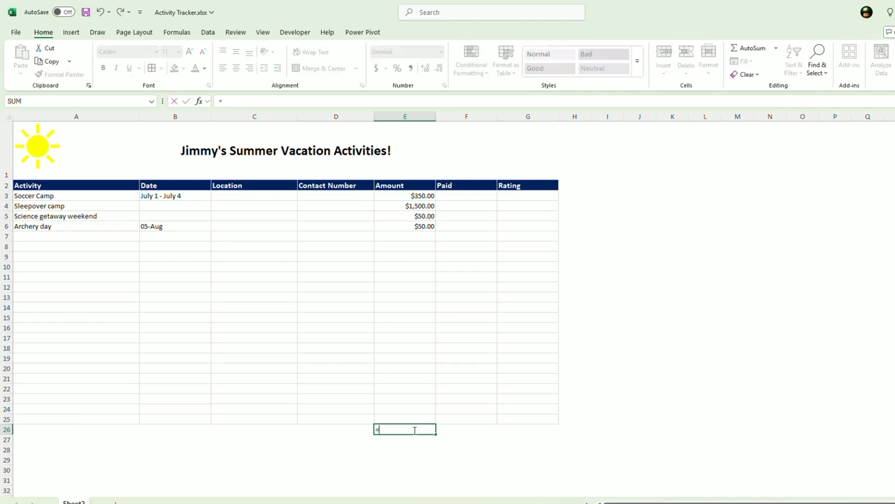
type("sum(")
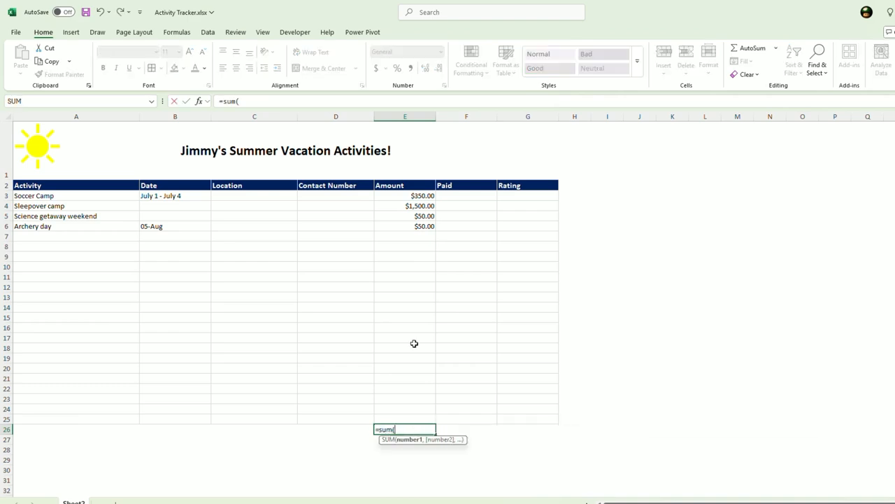
left_click_drag(413, 198, 406, 423)
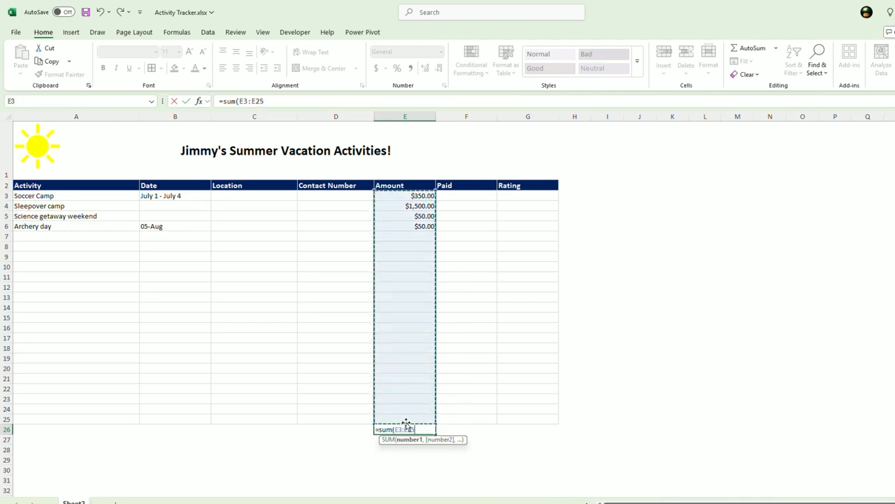
type(")")
key("Return")
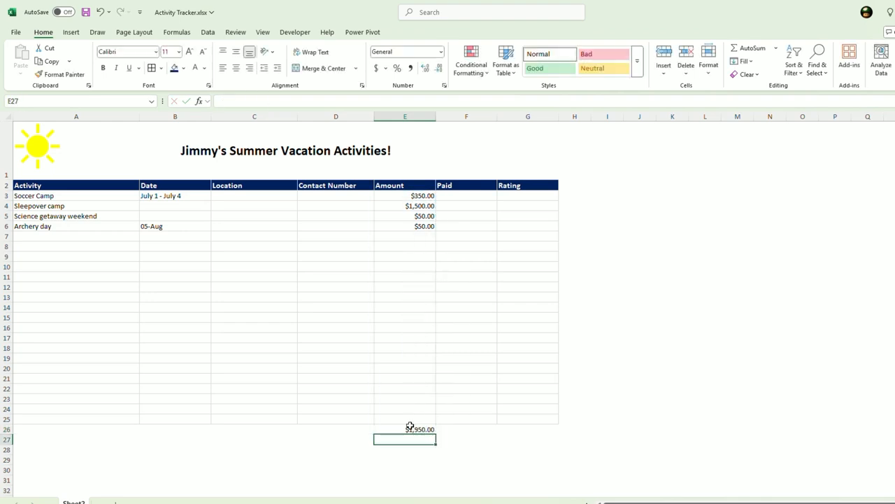
left_click(410, 428)
left_click(175, 206)
left_click(252, 206)
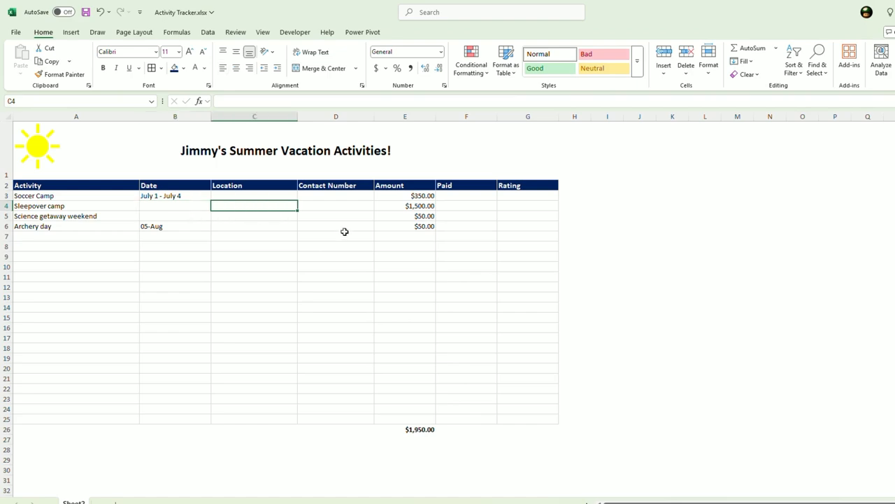
left_click(356, 226)
Insert a checkbox in the Paid cell F3 and copy it to F4:F25
left_click(468, 197)
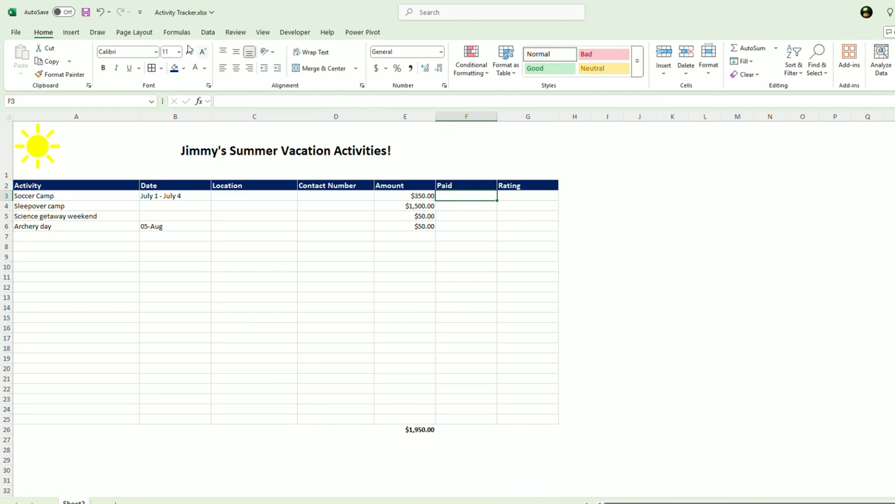
left_click(72, 33)
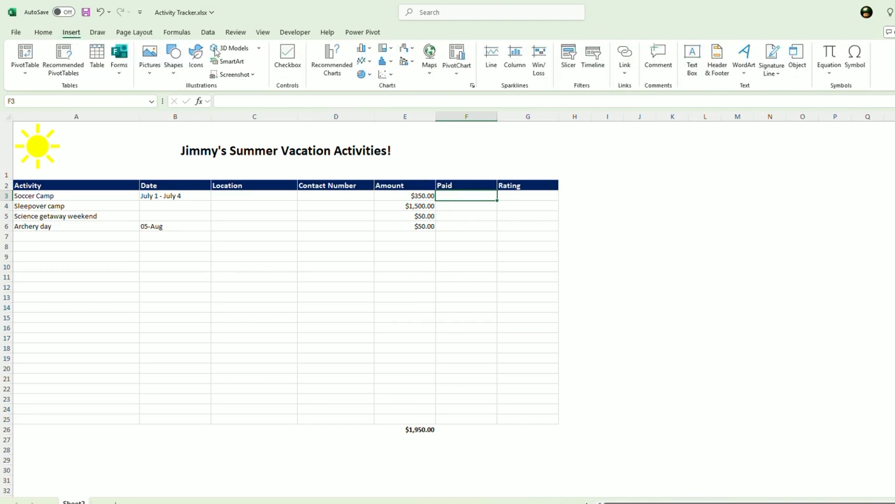
left_click(288, 59)
left_click(416, 232)
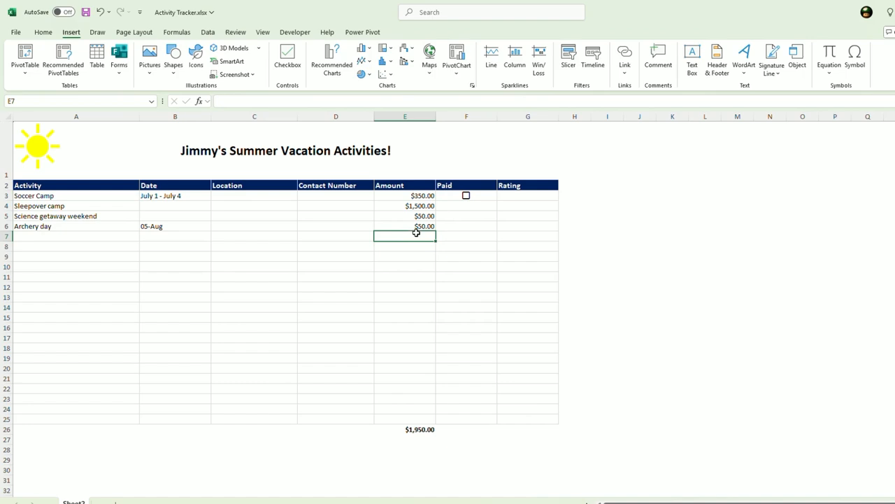
left_click(449, 195)
key("ctrl+c")
left_click_drag(454, 206, 445, 419)
key("ctrl+v")
left_click(406, 307)
Left-align the contents of the Amount column E
left_click(406, 118)
left_click(43, 33)
left_click(223, 68)
left_click(336, 277)
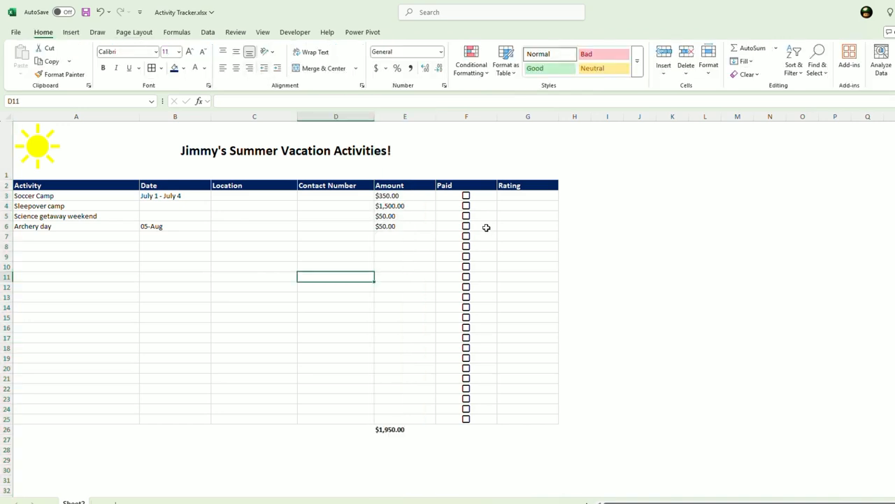
Tick the Paid checkboxes for Soccer Camp, Sleepover camp and Archery day
left_click(466, 196)
left_click(466, 206)
left_click(466, 226)
left_click(331, 289)
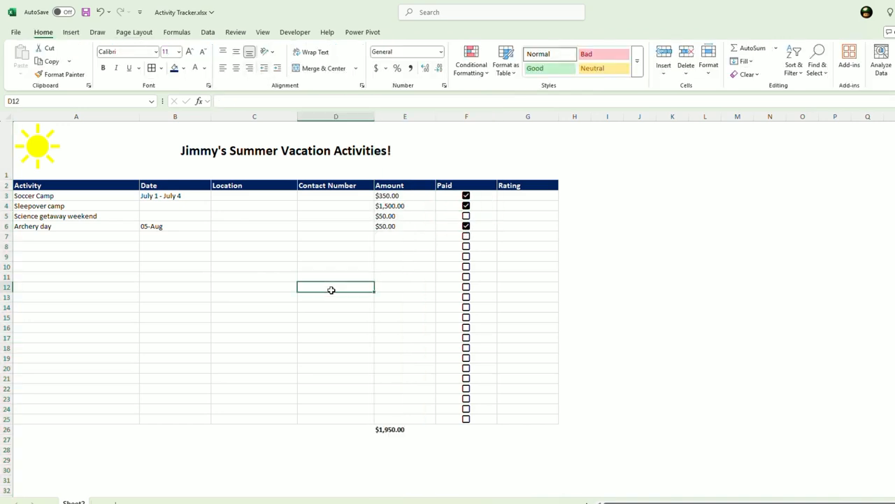
Restrict the Rating cells G3:G25 with data validation to an in-cell list of 1,2,3,4,5
left_click_drag(528, 197, 502, 420)
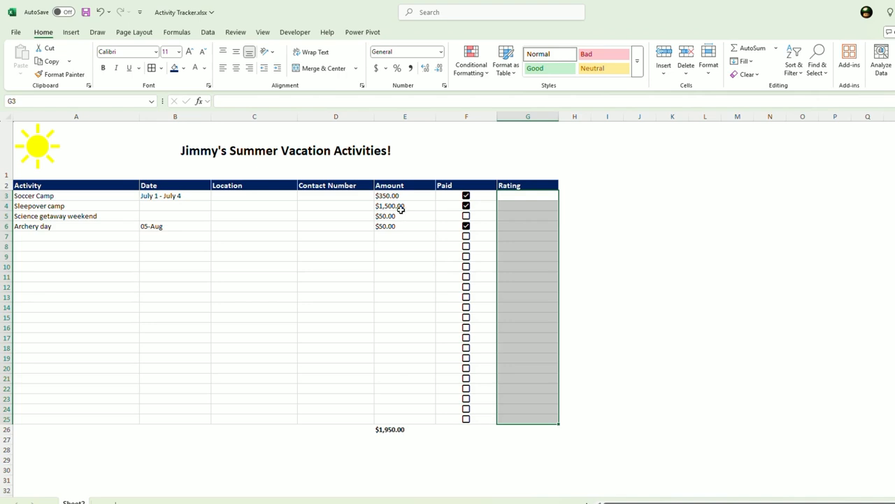
left_click(207, 32)
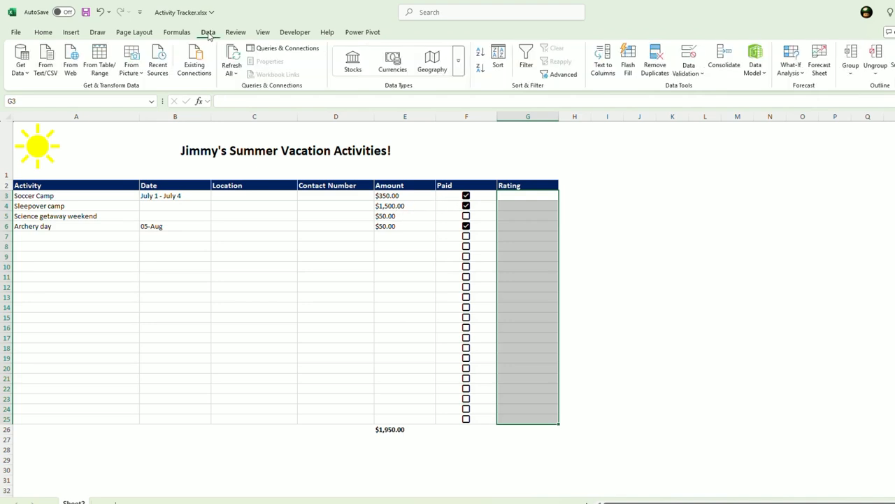
left_click(688, 62)
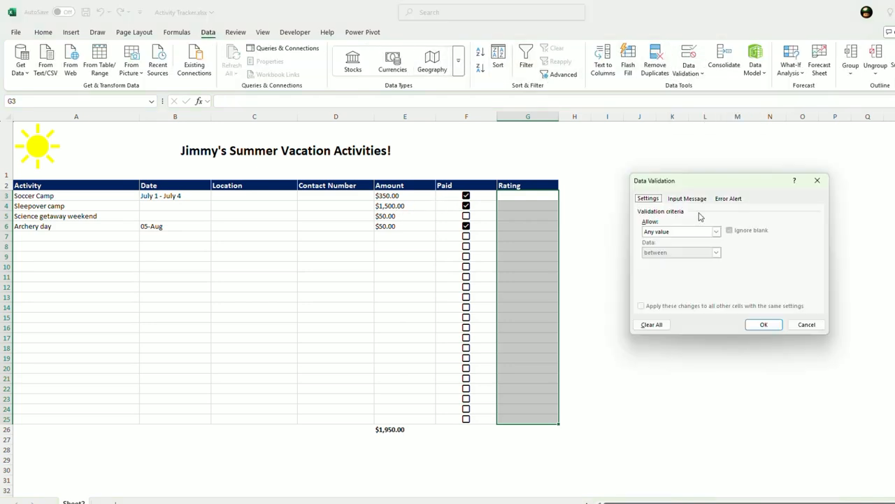
left_click(716, 232)
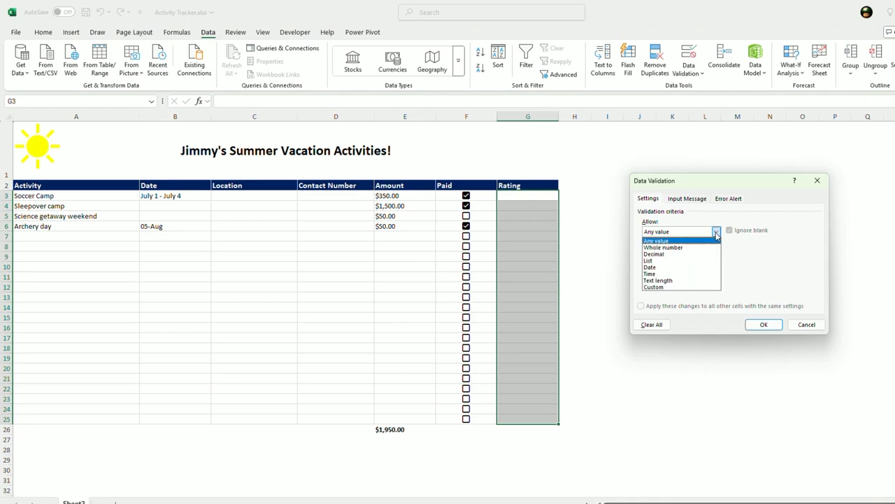
left_click(670, 261)
left_click(671, 273)
type("1,2,3,4,5")
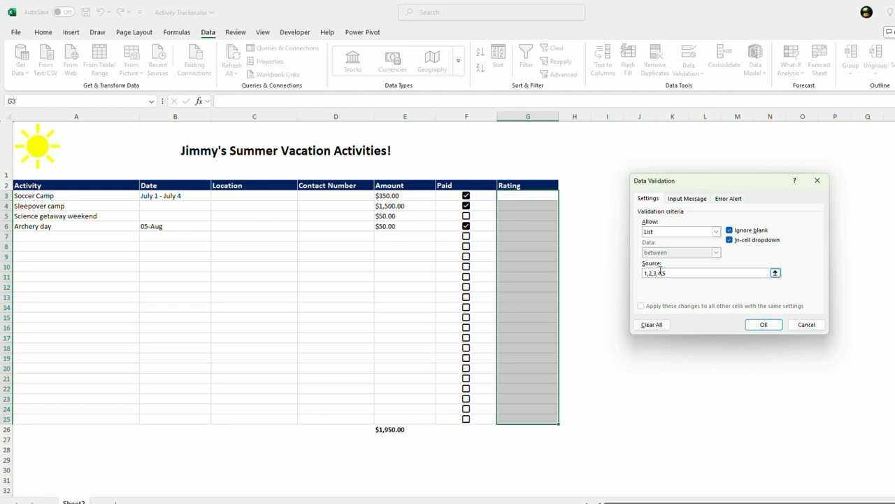
left_click(763, 324)
Choose a rating of 3 for Soccer Camp and 5 for Sleepover camp from the in-cell lists
left_click(563, 196)
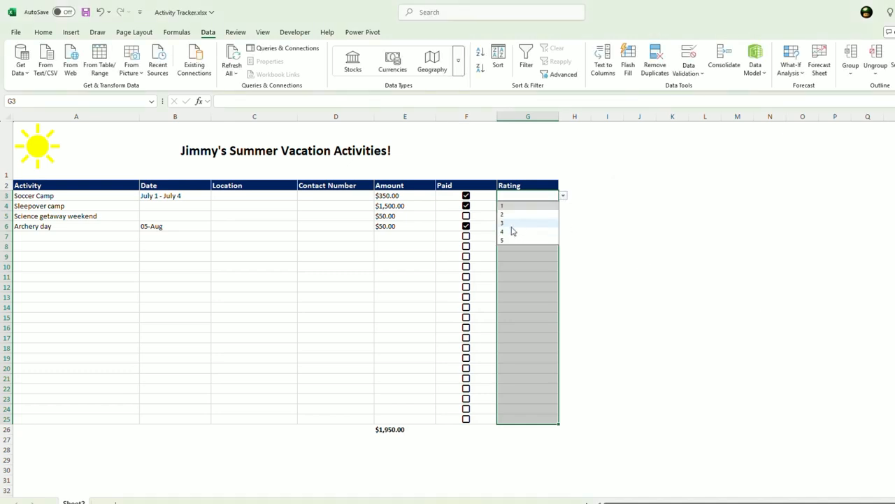
left_click(513, 224)
key("Return")
key("alt+Down")
left_click(507, 252)
left_click(541, 218)
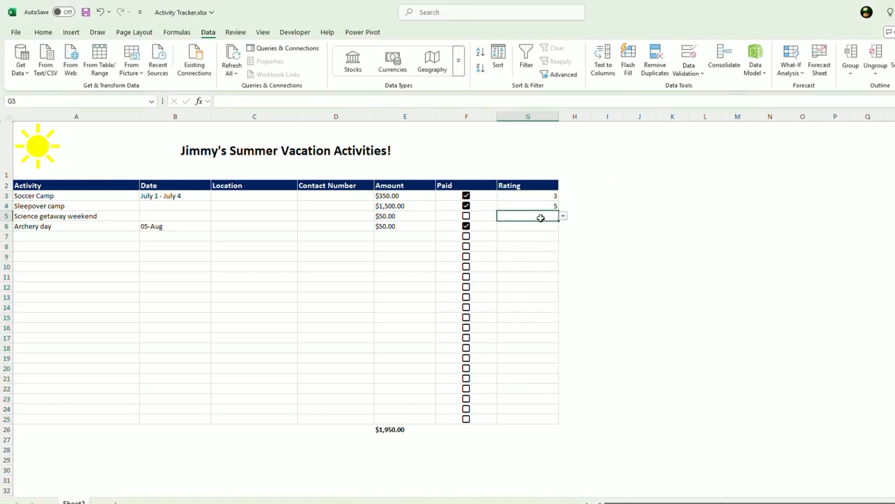
Center the contents of the Rating column G
left_click(527, 116)
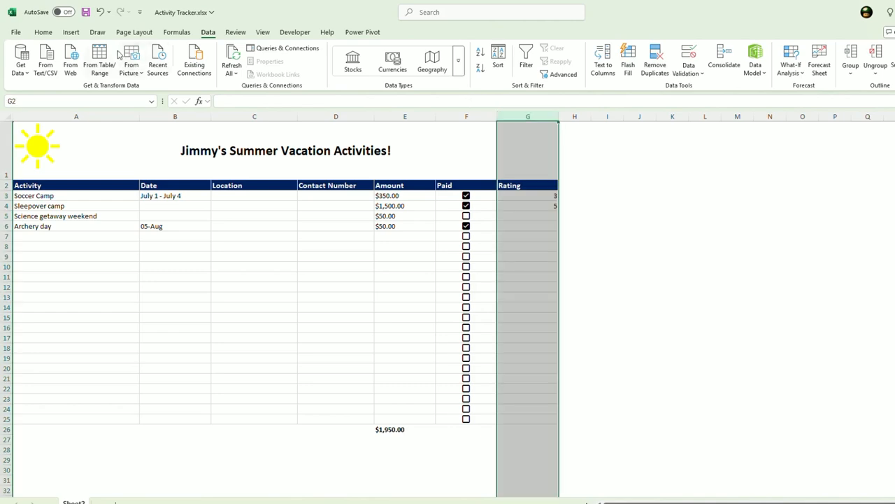
left_click(43, 31)
left_click(236, 68)
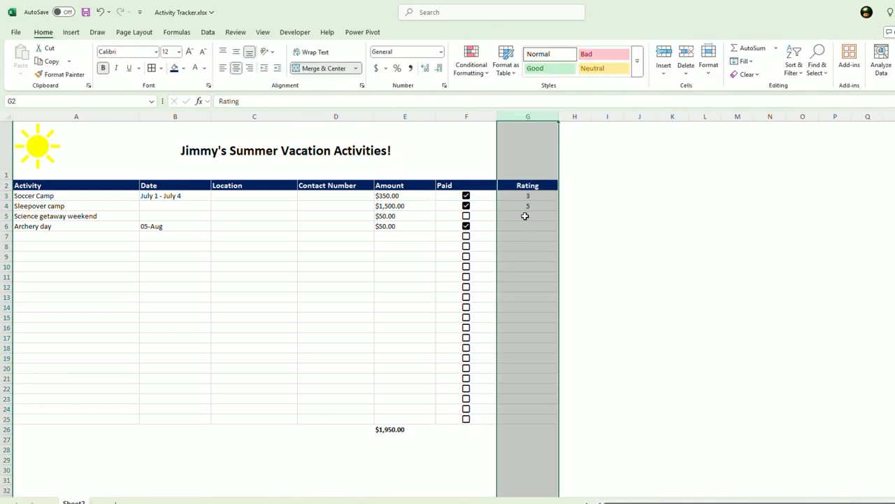
Rate Science getaway weekend 5 and Archery day 4 in the Rating column
left_click(525, 216)
left_click(563, 217)
left_click(521, 262)
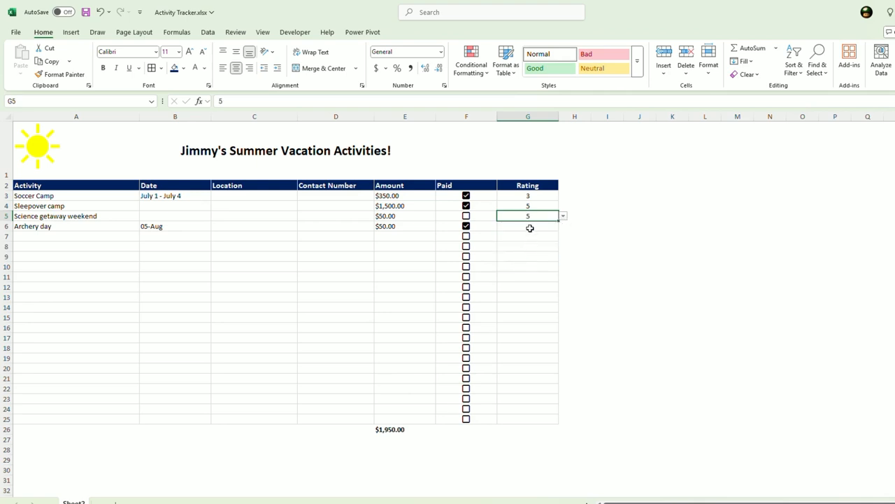
left_click(530, 228)
type("4")
left_click(519, 260)
Apply the Green - White color scale conditional formatting to the Rating cells G3:G25
left_click_drag(536, 198, 539, 417)
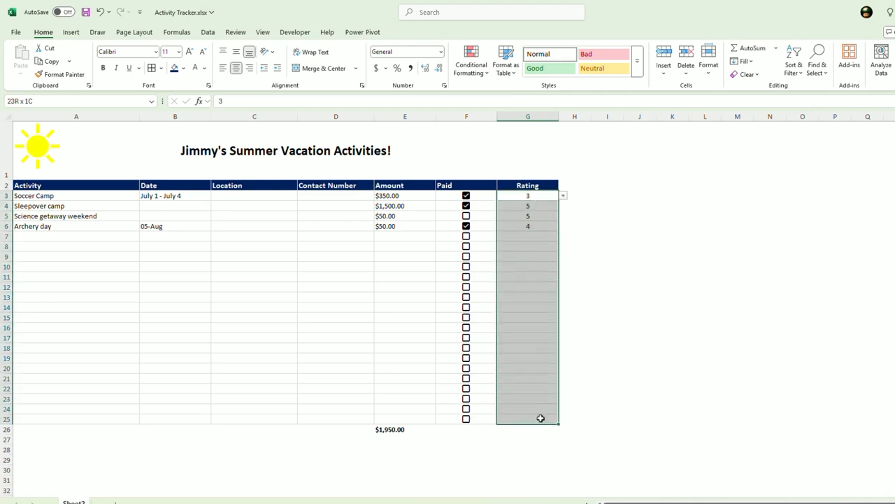
left_click(470, 65)
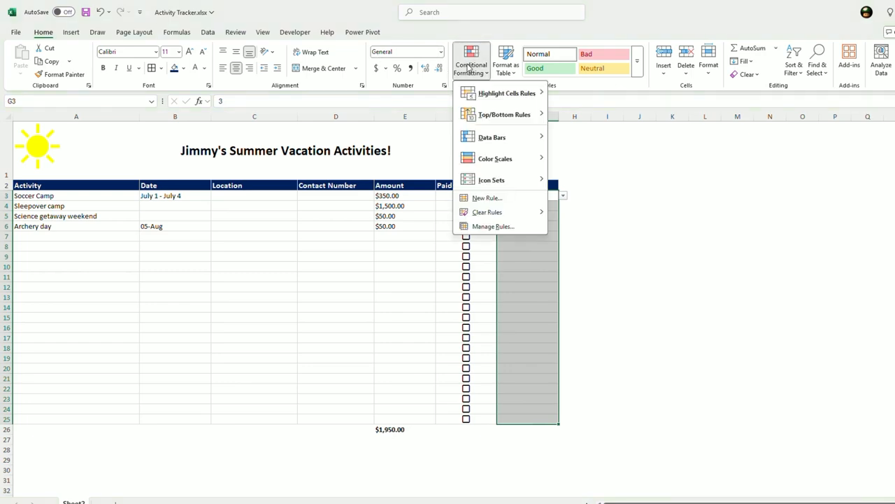
mouse_move(497, 158)
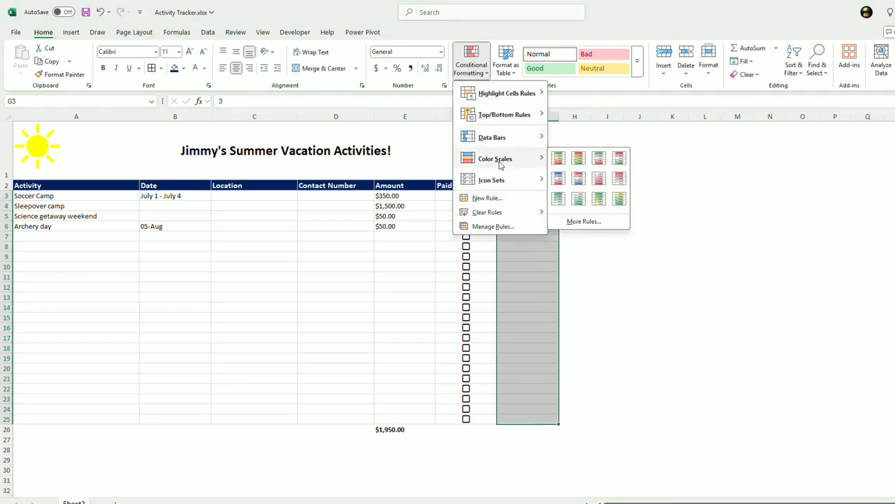
left_click(562, 201)
left_click(529, 254)
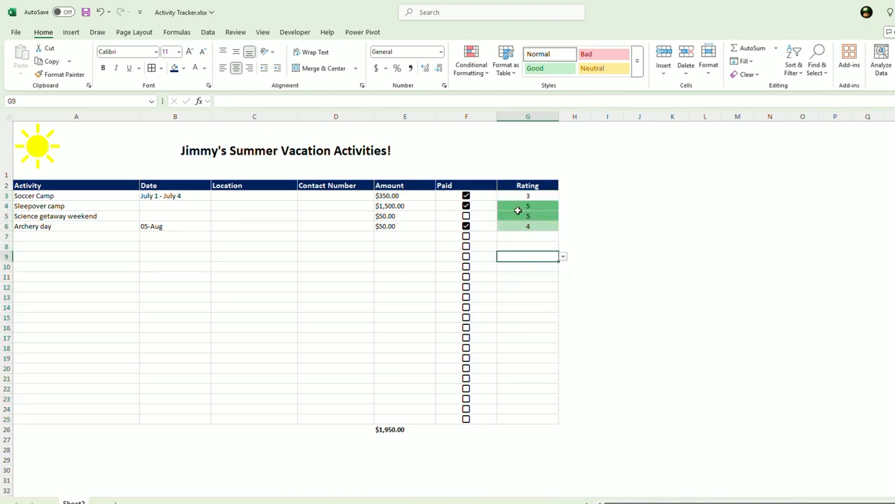
Change the Soccer Camp rating to 5 and the Science getaway weekend rating to 1
left_click(531, 199)
left_click(562, 196)
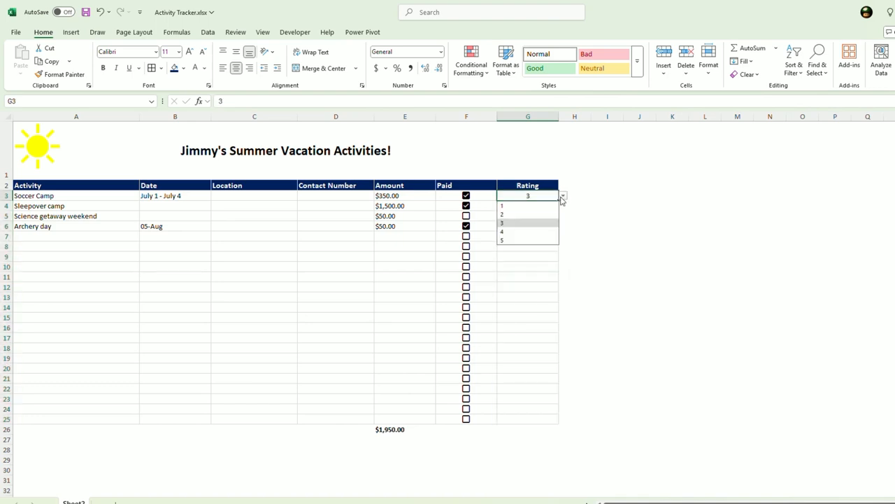
left_click(529, 240)
left_click(563, 216)
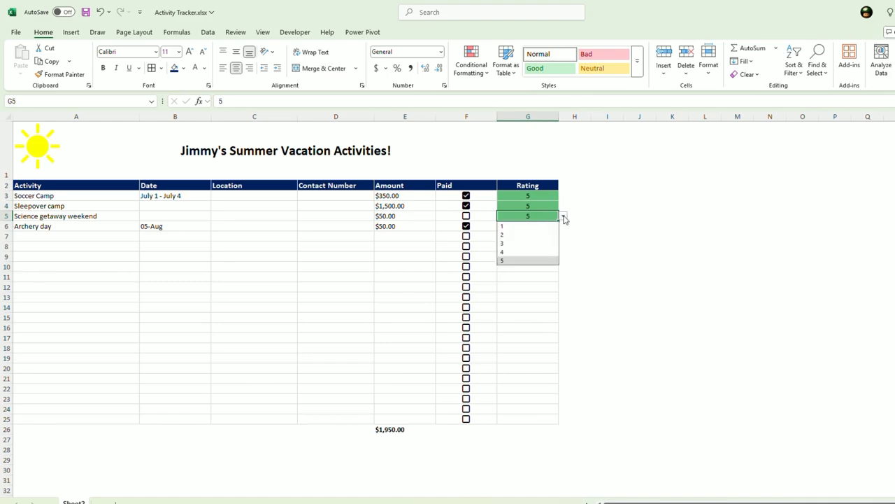
left_click(517, 226)
left_click(518, 245)
Delete the graded color scale rule from the Rating cells G3:G25 in the conditional formatting rules manager
left_click_drag(530, 196, 536, 419)
left_click(486, 70)
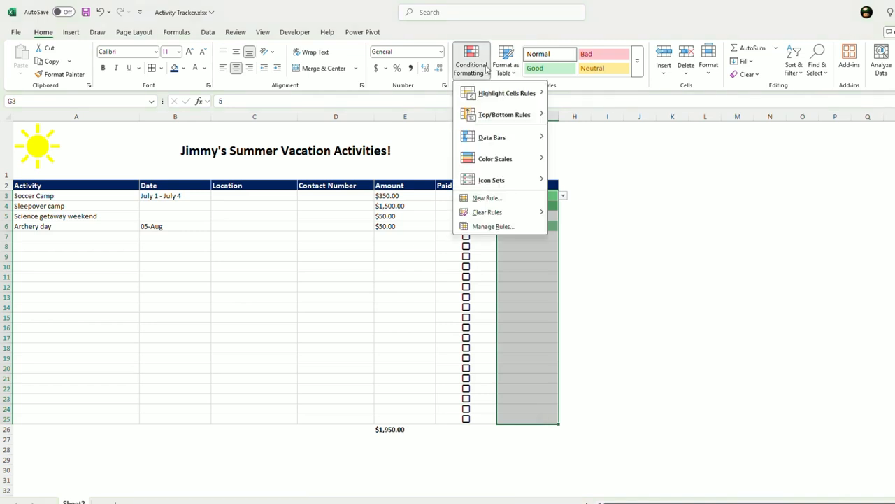
left_click(483, 224)
left_click(704, 262)
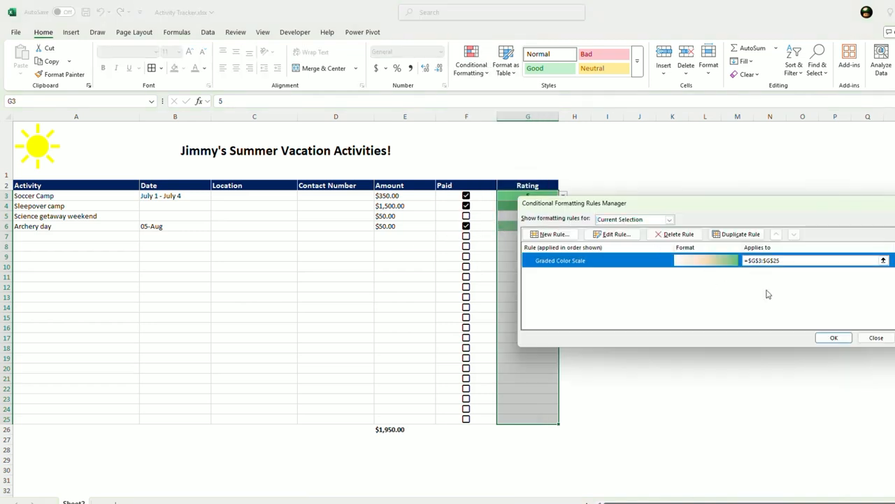
key("Return")
left_click(471, 62)
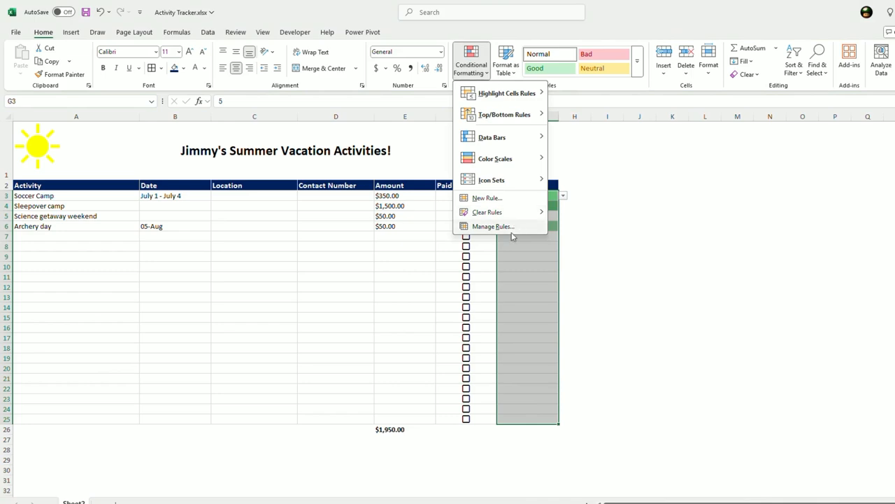
left_click(500, 226)
left_click(673, 264)
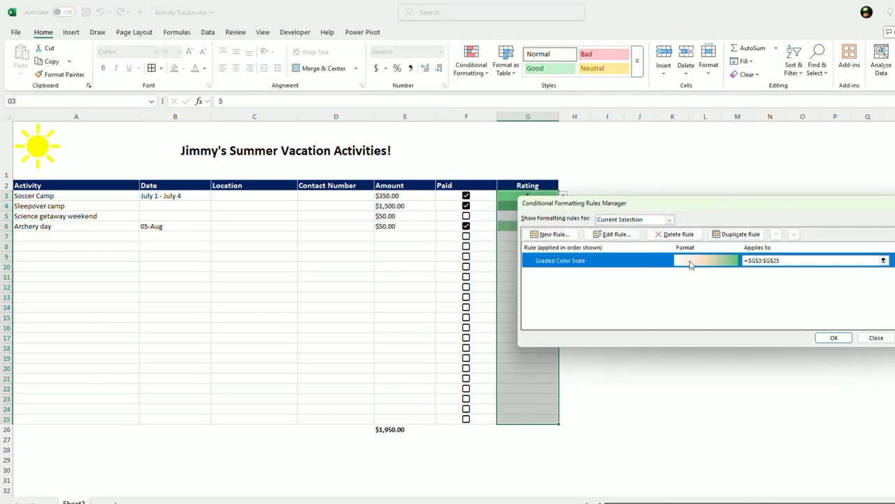
left_click(677, 233)
left_click(834, 337)
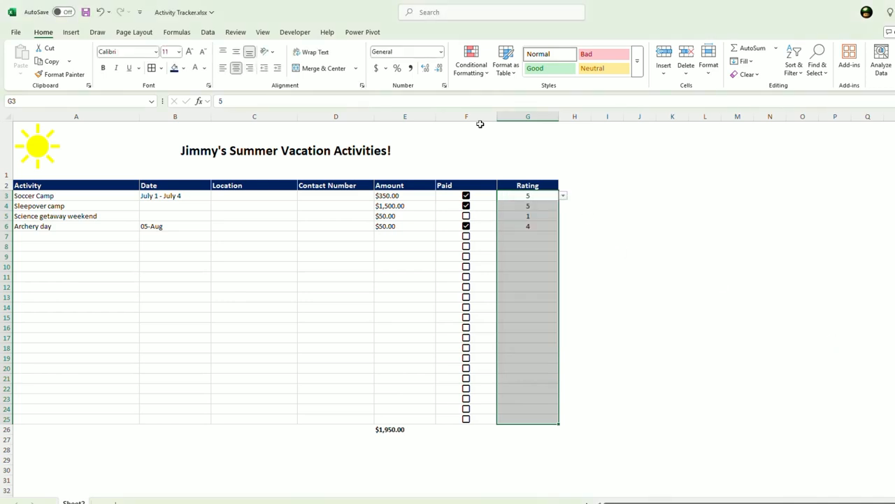
Apply the Red - White - Green color scale to the Rating cells G3:G25
left_click(472, 62)
mouse_move(494, 164)
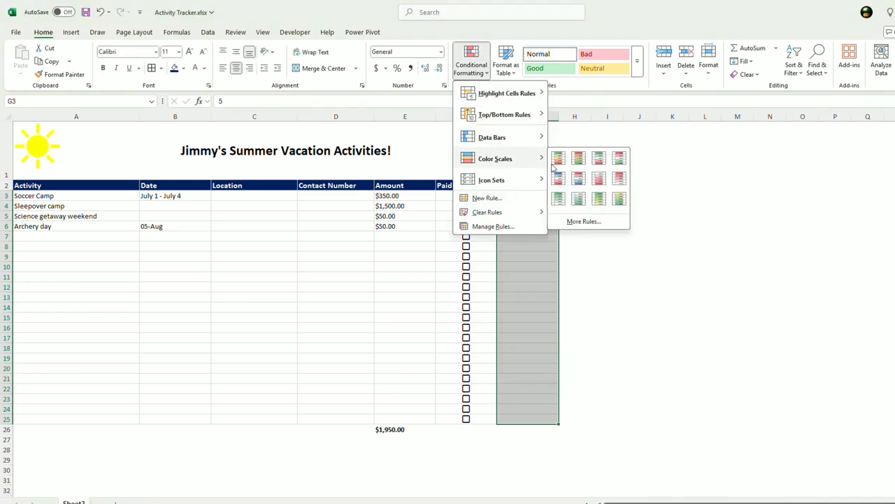
left_click(619, 159)
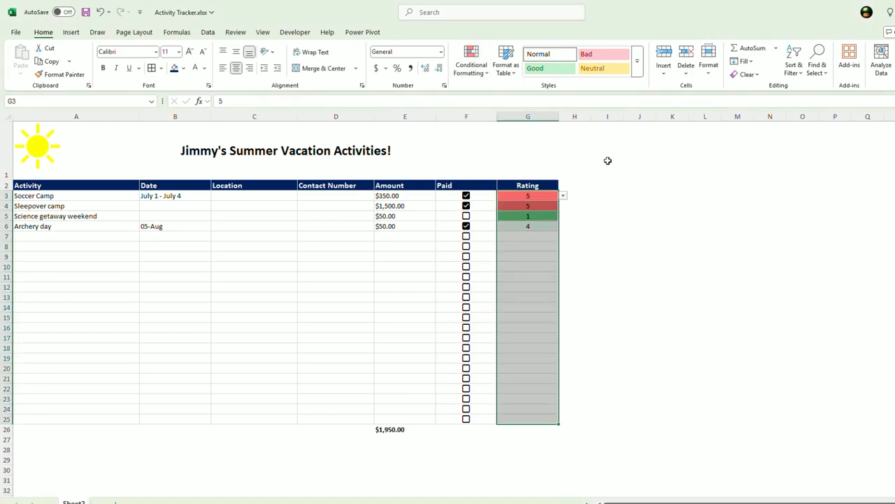
Apply the Green - White - Red color scale to the Rating cells G3:G25 so high ratings are green
left_click(471, 63)
mouse_move(508, 117)
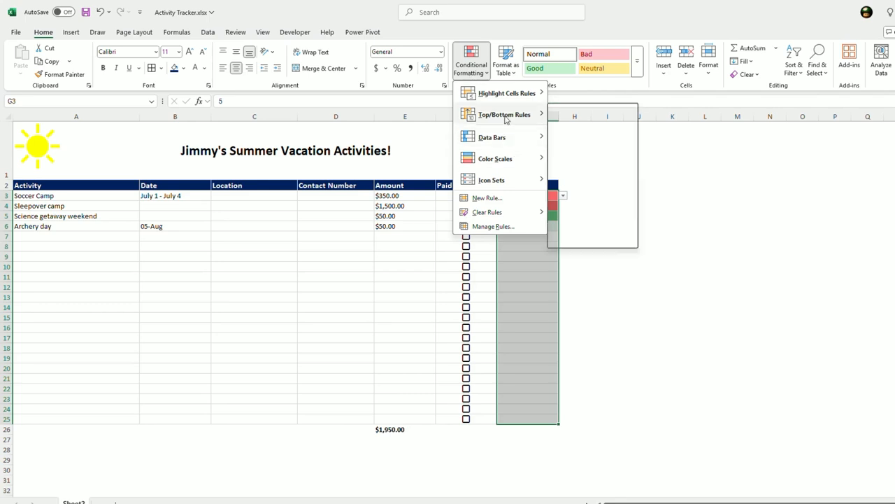
mouse_move(517, 97)
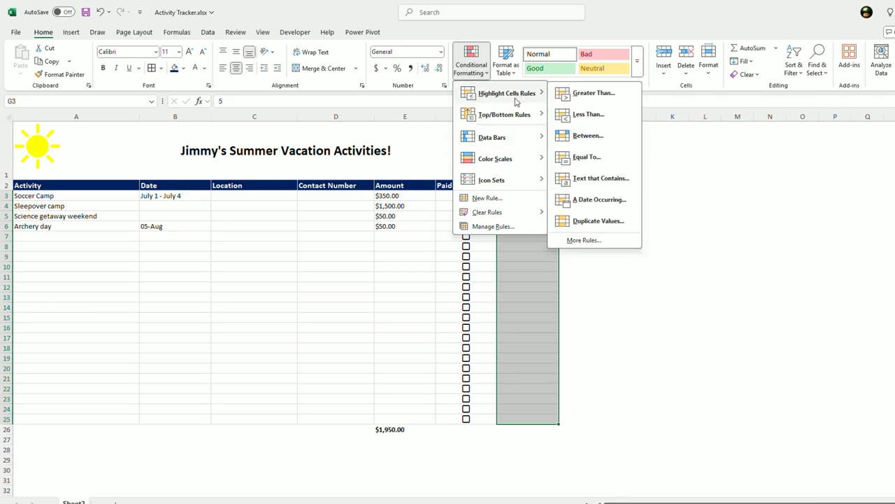
mouse_move(502, 159)
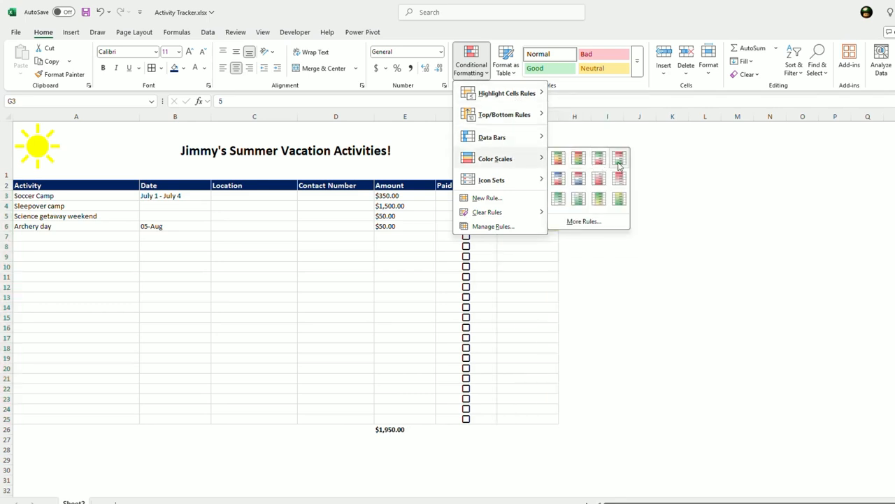
left_click(597, 159)
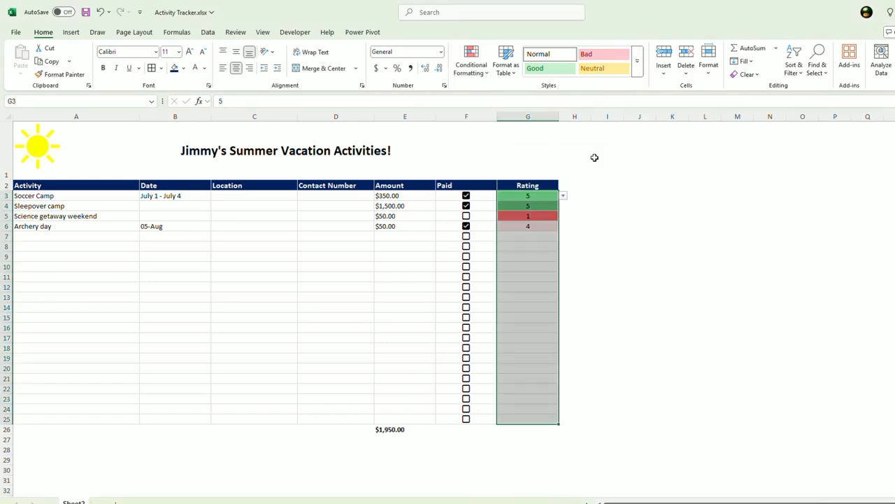
left_click(544, 245)
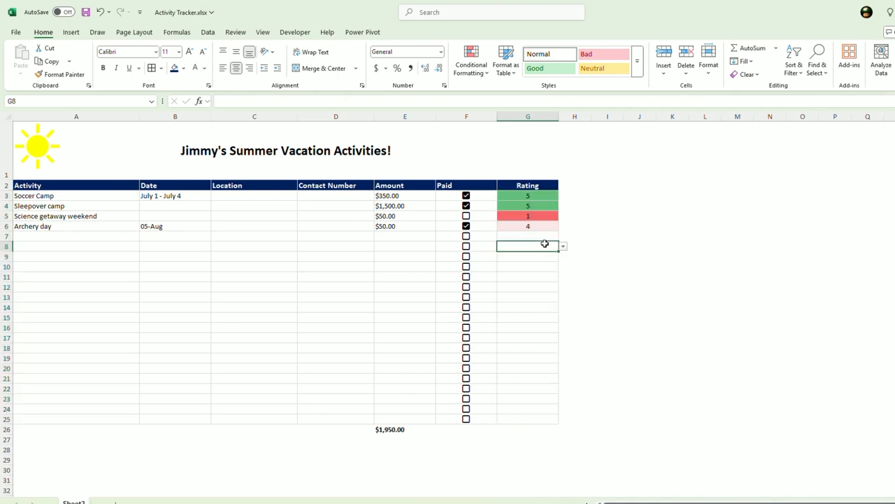
left_click(454, 197)
left_click(403, 286)
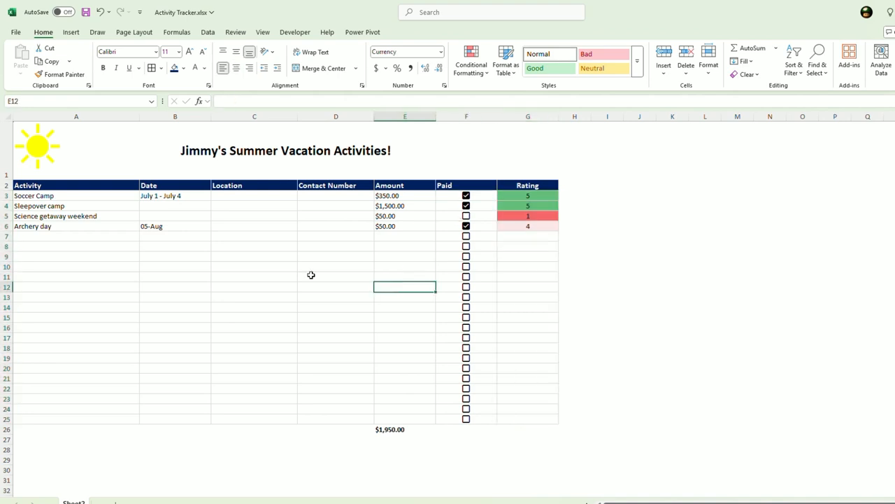
left_click(231, 279)
left_click(287, 326)
left_click(355, 286)
Format the table body A3:G25 with light gray outline and inside borders
left_click_drag(42, 196, 510, 419)
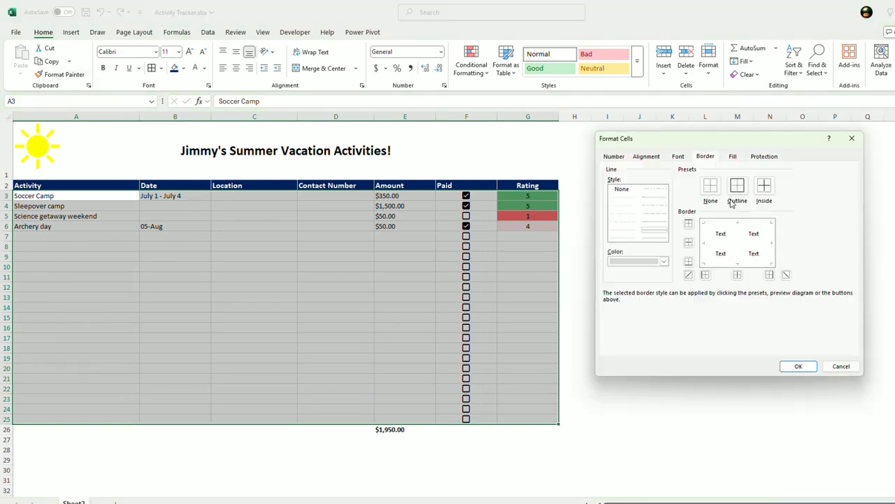
left_click(737, 186)
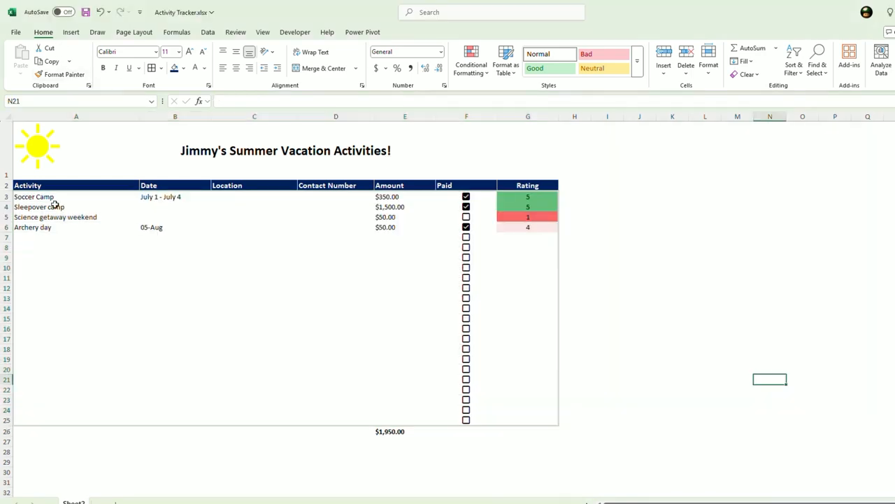
left_click_drag(55, 199, 529, 420)
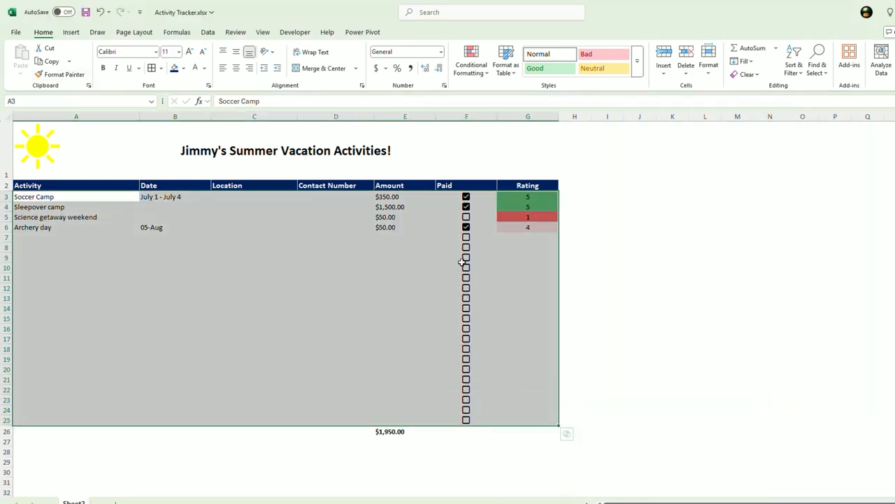
left_click(160, 67)
left_click(210, 373)
left_click(623, 238)
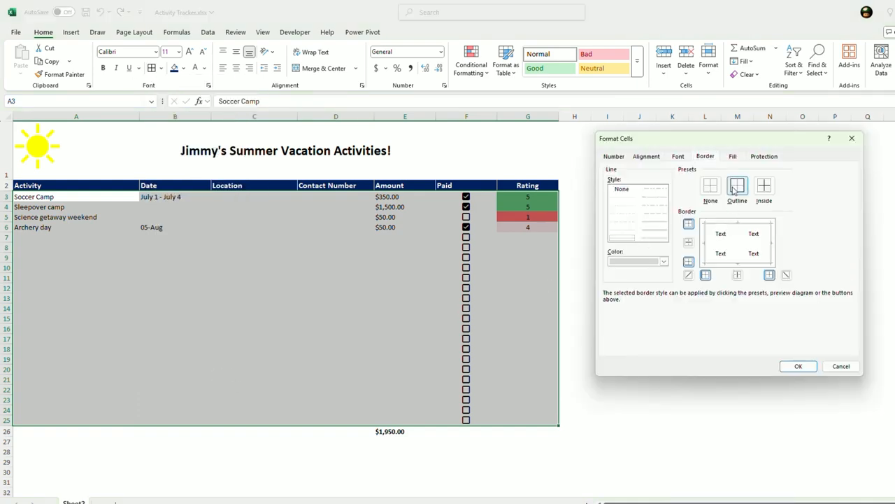
left_click(764, 185)
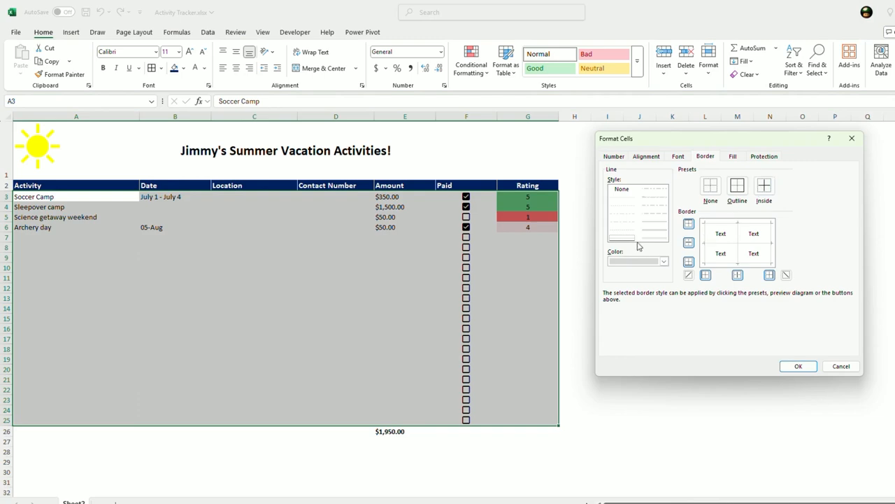
left_click(738, 185)
left_click(798, 365)
left_click(737, 339)
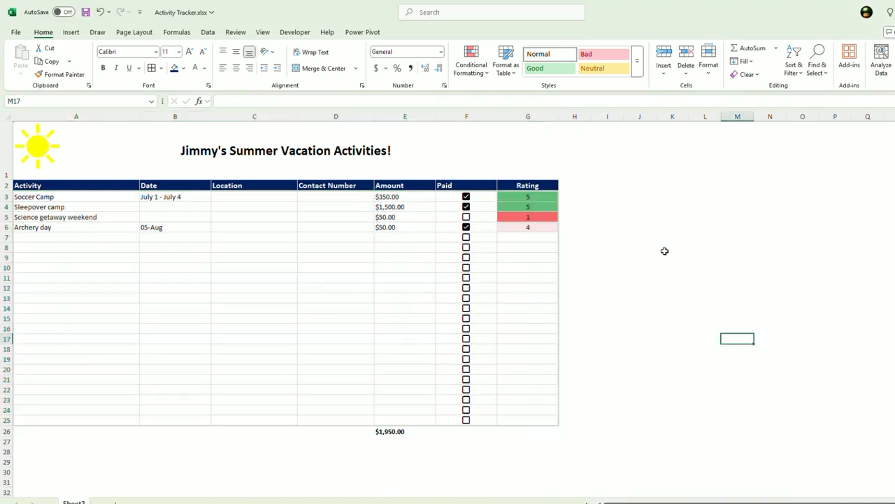
Shrink the sun graphic beside the title and reduce the height of row 1 to fit it
left_click(32, 155)
left_click_drag(64, 173, 48, 158)
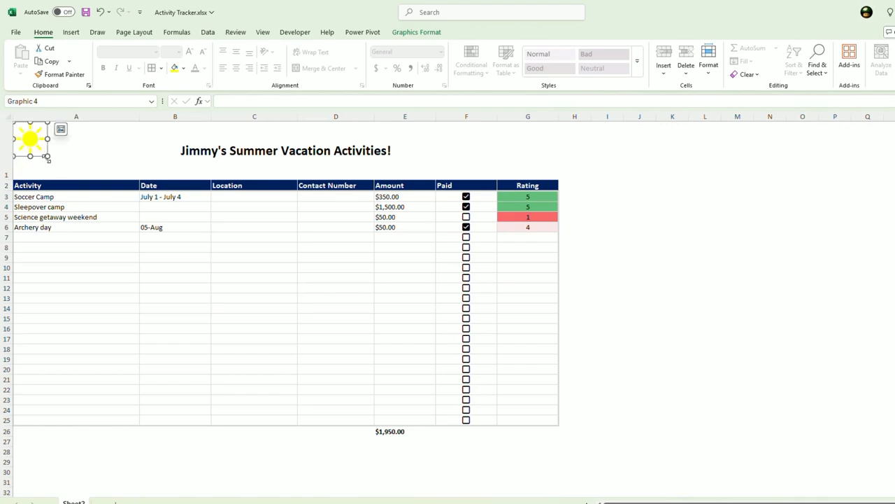
left_click_drag(9, 181, 7, 160)
left_click(59, 246)
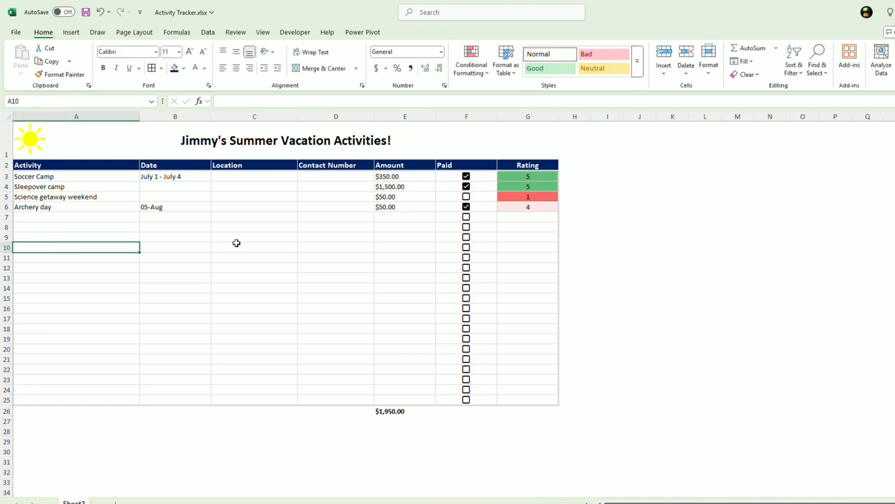
left_click(52, 188)
left_click(57, 218)
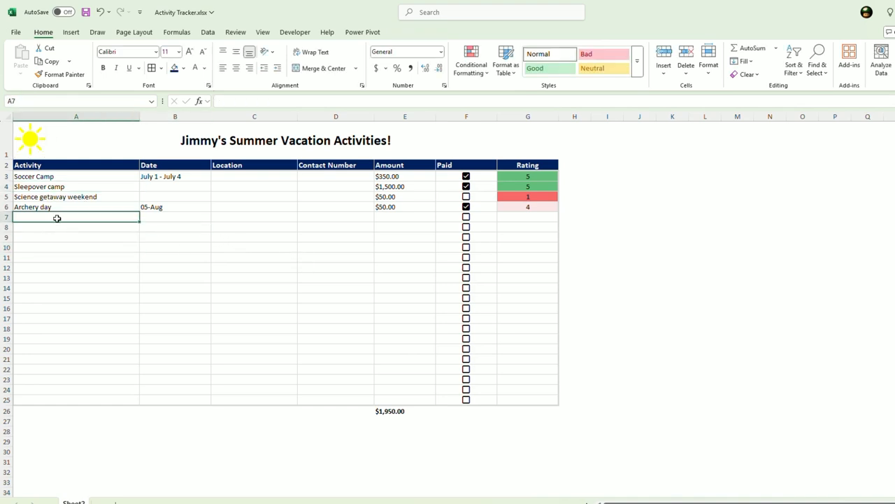
left_click(400, 411)
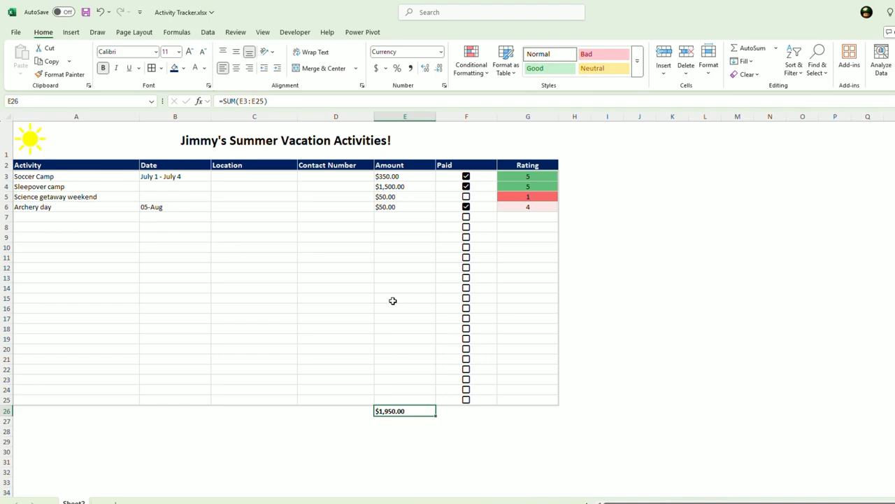
Toggle the Science getaway weekend Paid checkbox on and back off, and clear the Archery day Paid checkbox
left_click(466, 197)
left_click(466, 207)
left_click(467, 197)
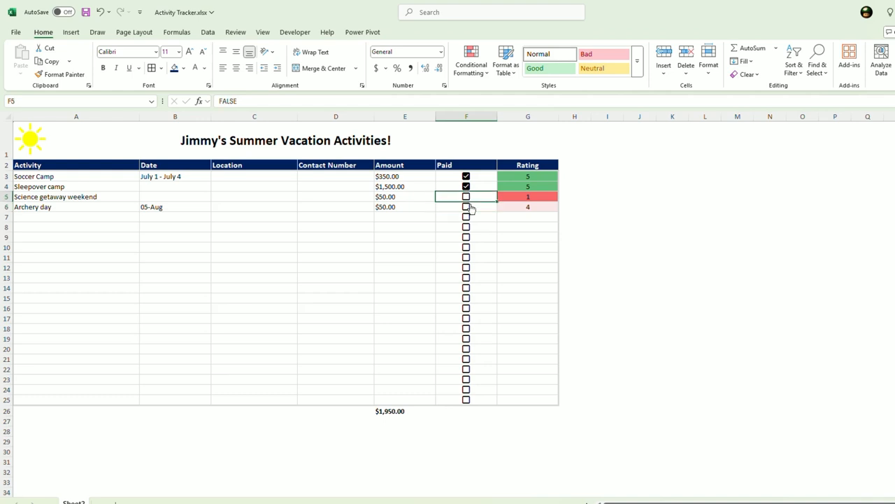
left_click_drag(520, 175, 536, 402)
left_click(300, 265)
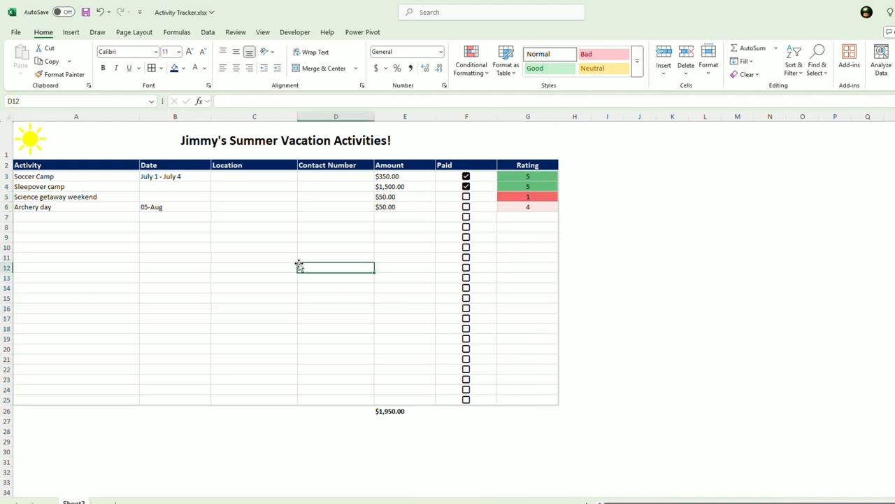